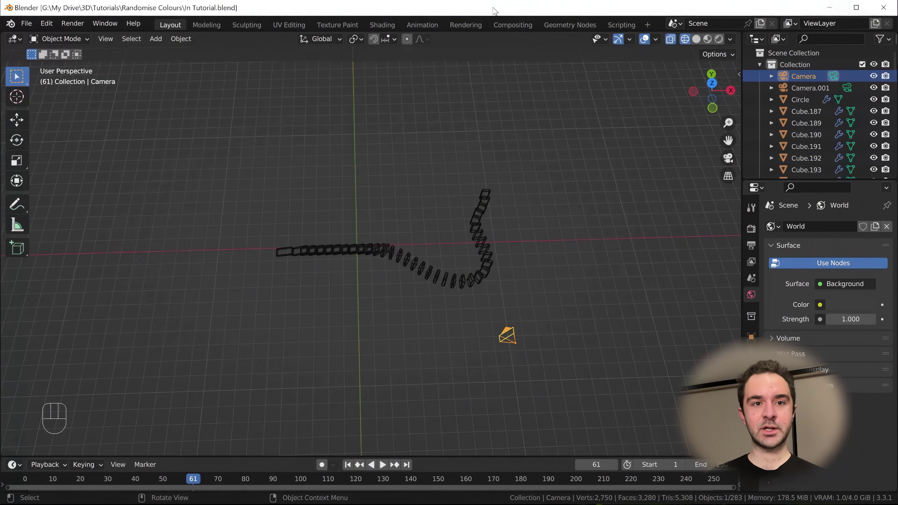
# Frame the domino chain and look through the scene camera with Numpad 0
pyautogui.keyDown('shift'); pyautogui.moveTo(470, 318); pyautogui.dragTo(494, 292, button='middle'); pyautogui.keyUp('shift')
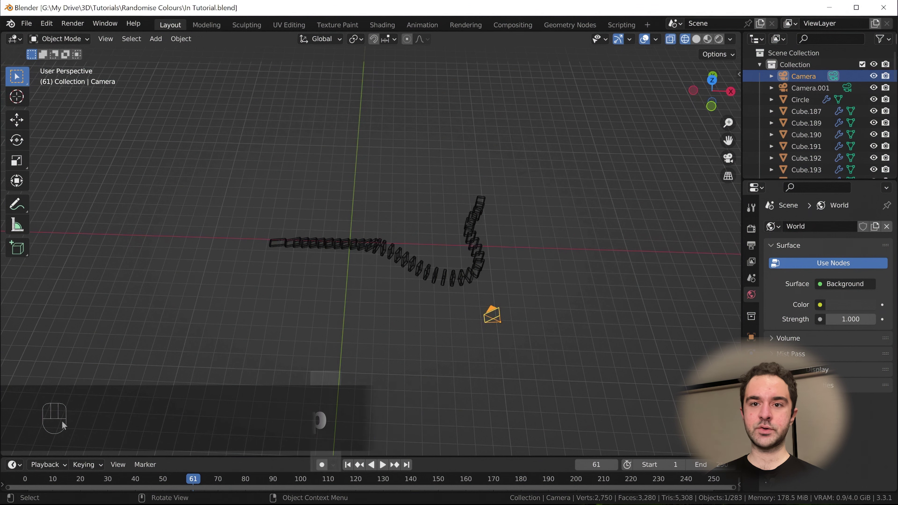
pyautogui.scroll(3, 403, 300)
pyautogui.keyDown('shift'); pyautogui.moveTo(473, 299); pyautogui.dragTo(314, 317, button='middle'); pyautogui.keyUp('shift')
pyautogui.scroll(-2, 416, 329)
pyautogui.scroll(1, 415, 336)
pyautogui.scroll(-2, 454, 304)
pyautogui.scroll(-2, 453, 305)
pyautogui.keyDown('shift'); pyautogui.moveTo(453, 305); pyautogui.dragTo(476, 301, button='middle'); pyautogui.keyUp('shift')
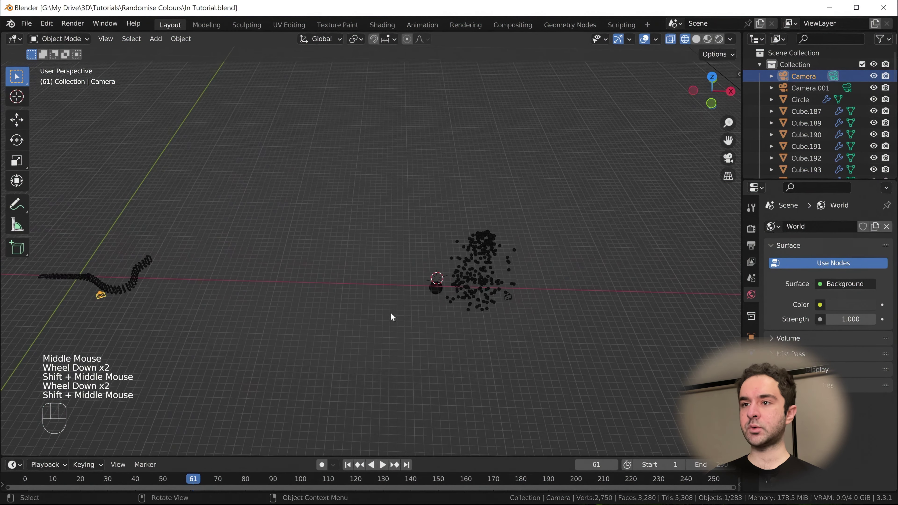
pyautogui.keyDown('shift'); pyautogui.moveTo(210, 311); pyautogui.dragTo(352, 269, button='middle'); pyautogui.keyUp('shift')
pyautogui.scroll(3, 344, 310)
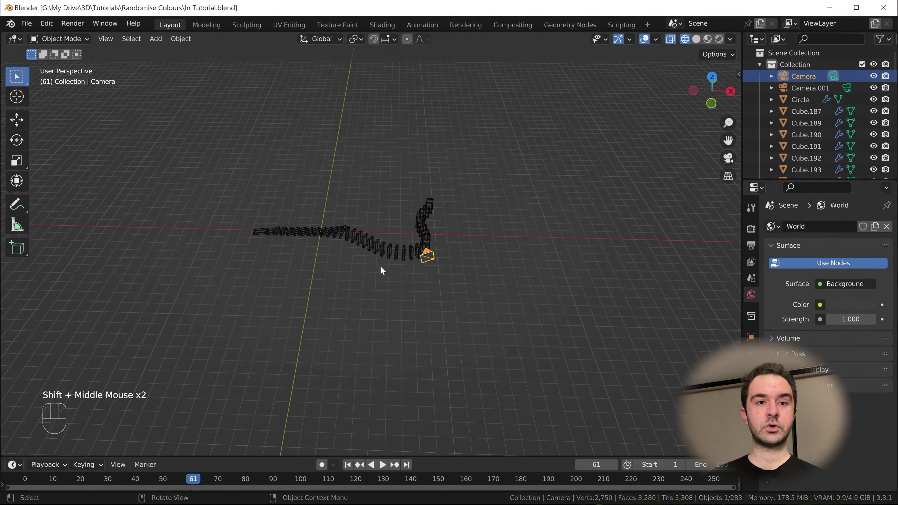
pyautogui.scroll(2, 398, 256)
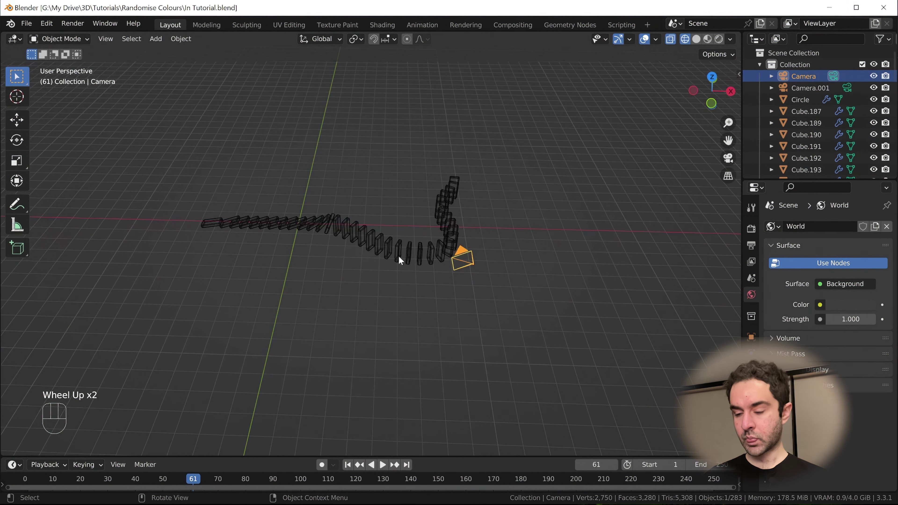
pyautogui.press('KP_0')
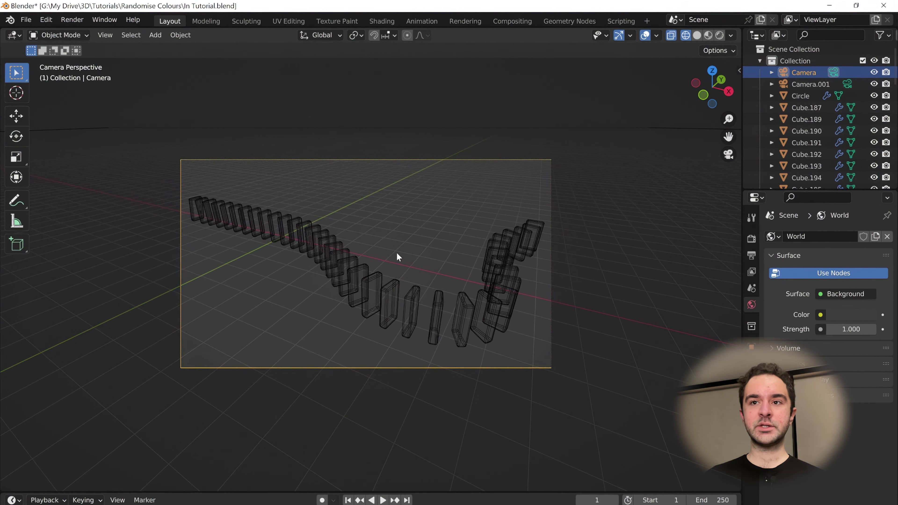
# Draw a render border over the camera frame and save the file
pyautogui.hotkey('ctrl', 'b')
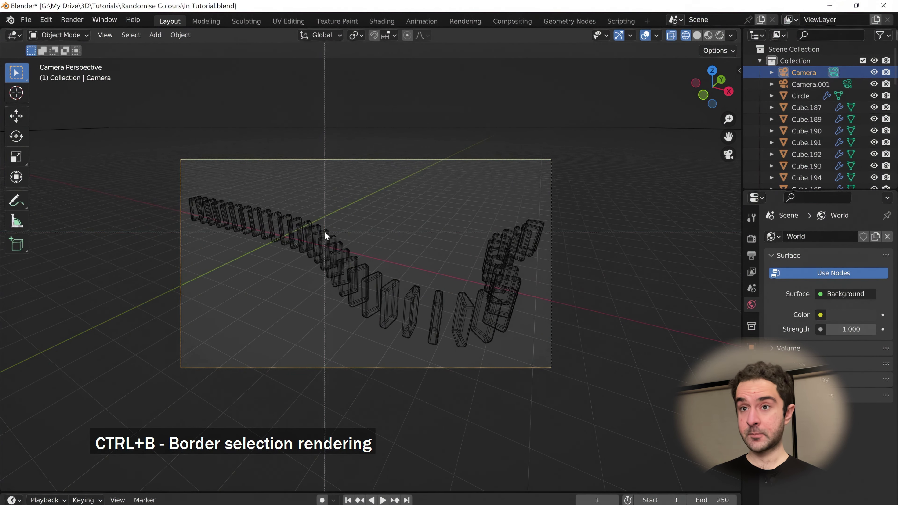
pyautogui.moveTo(106, 124); pyautogui.dragTo(583, 391)
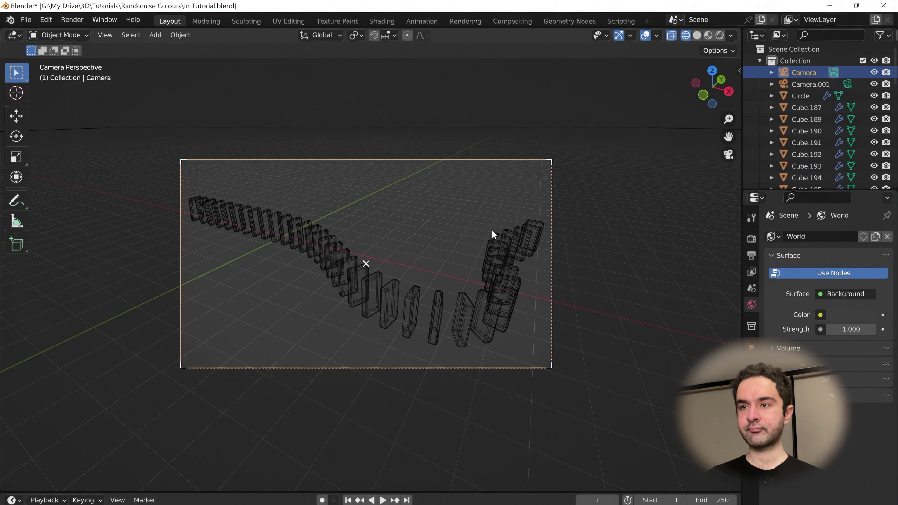
pyautogui.hotkey('ctrl', 's')
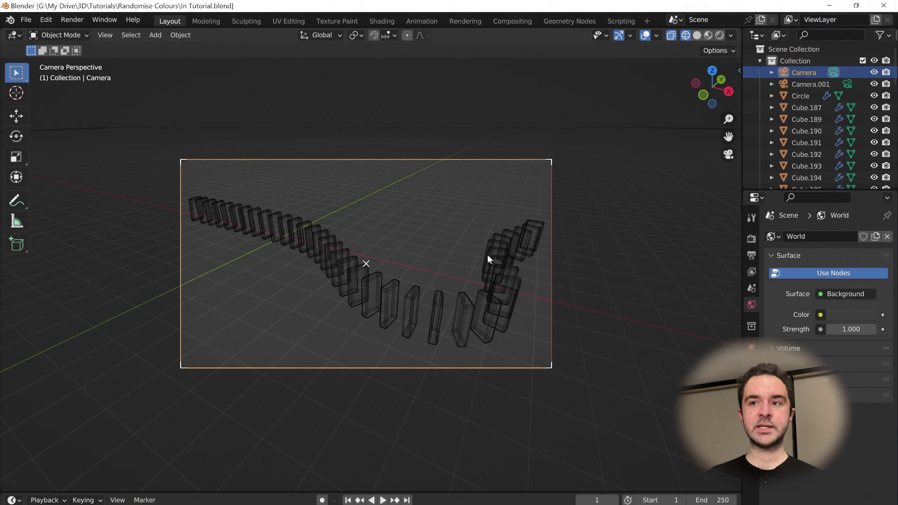
# Preview the scene in rendered shading and select the domino Cube.202
pyautogui.press('z')
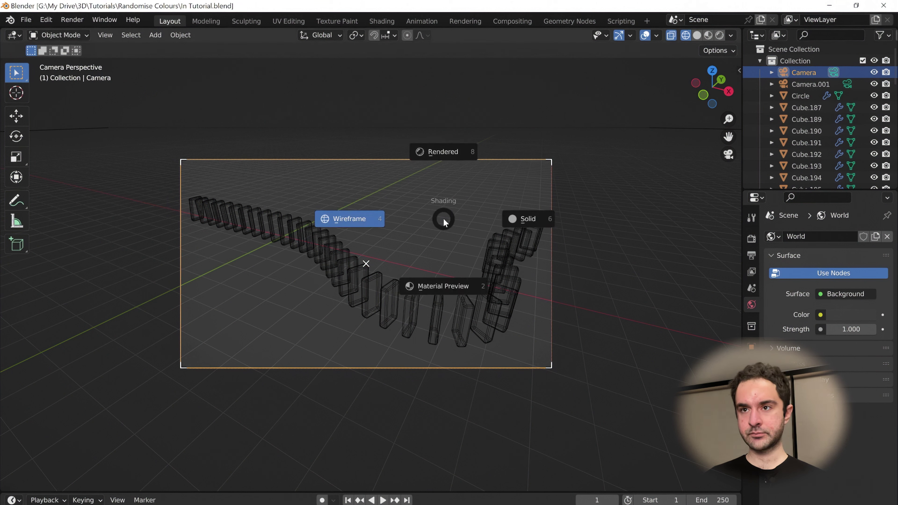
pyautogui.press('8')
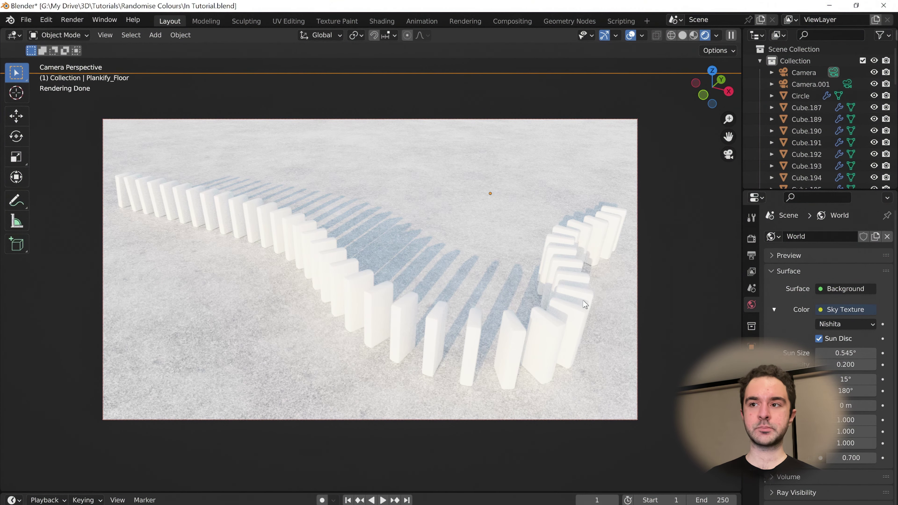
pyautogui.click(311, 230)
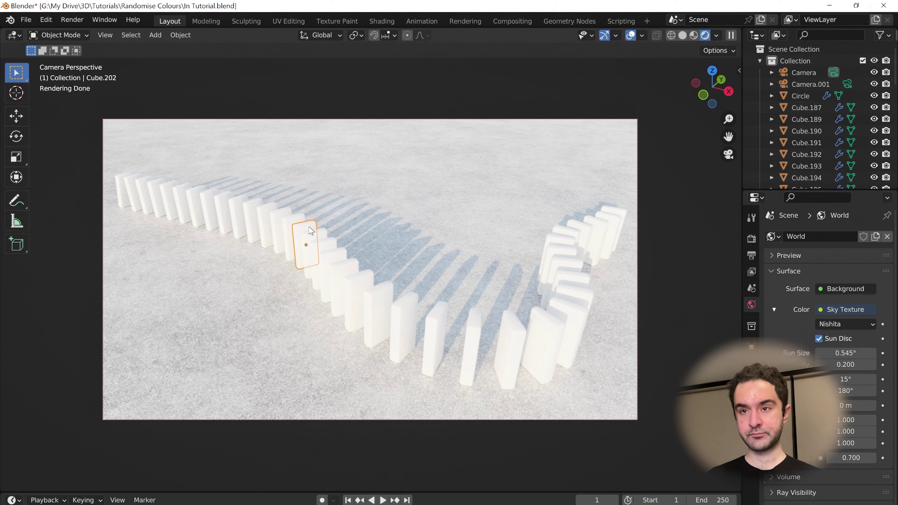
# Return to wireframe shading and box-select every domino in the chain
pyautogui.press('z')
pyautogui.click(216, 224)
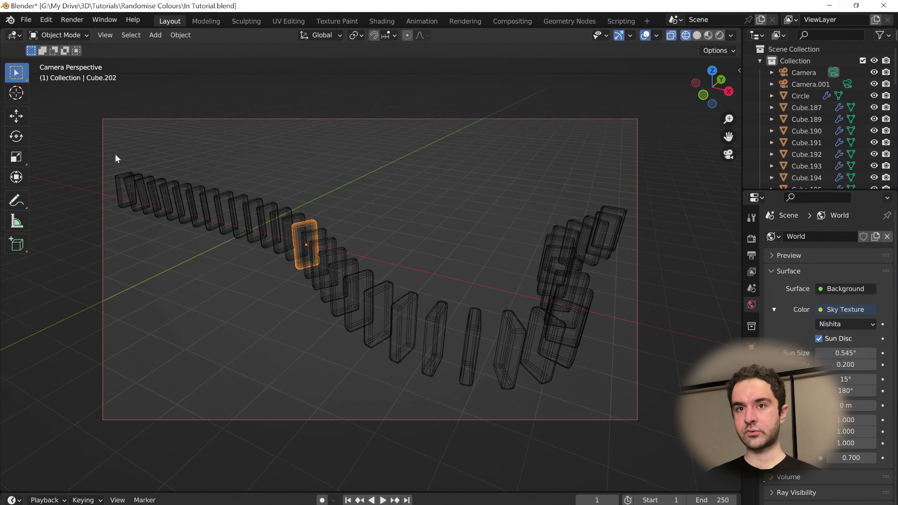
pyautogui.moveTo(114, 154); pyautogui.dragTo(621, 383)
pyautogui.scroll(-3, 469, 241)
pyautogui.scroll(4, 429, 251)
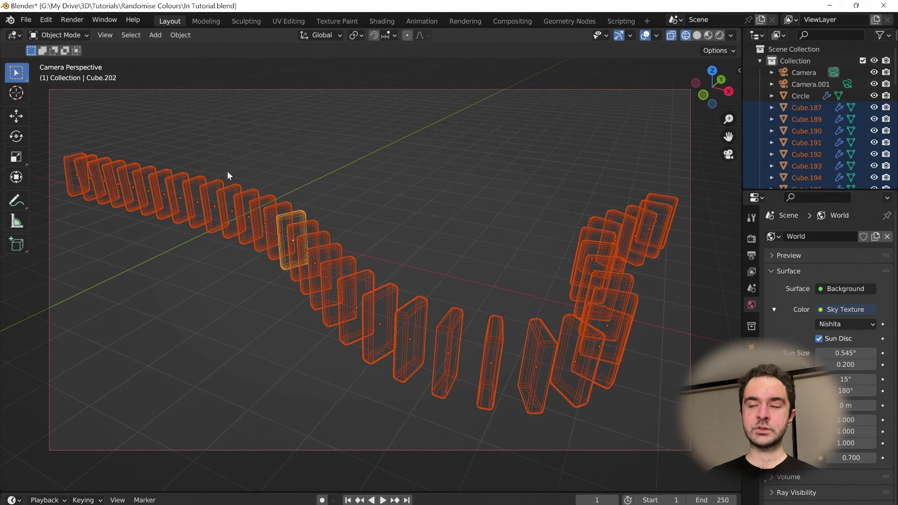
pyautogui.hotkey('shift', 'q')
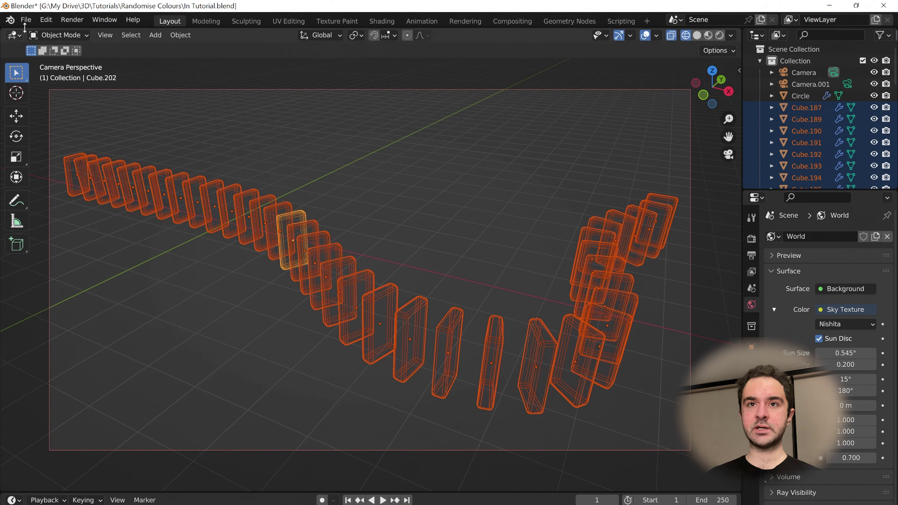
# In Preferences, filter the add-ons by 'mater' to check Material Utilities is enabled
pyautogui.click(47, 19)
pyautogui.click(90, 186)
pyautogui.click(325, 60)
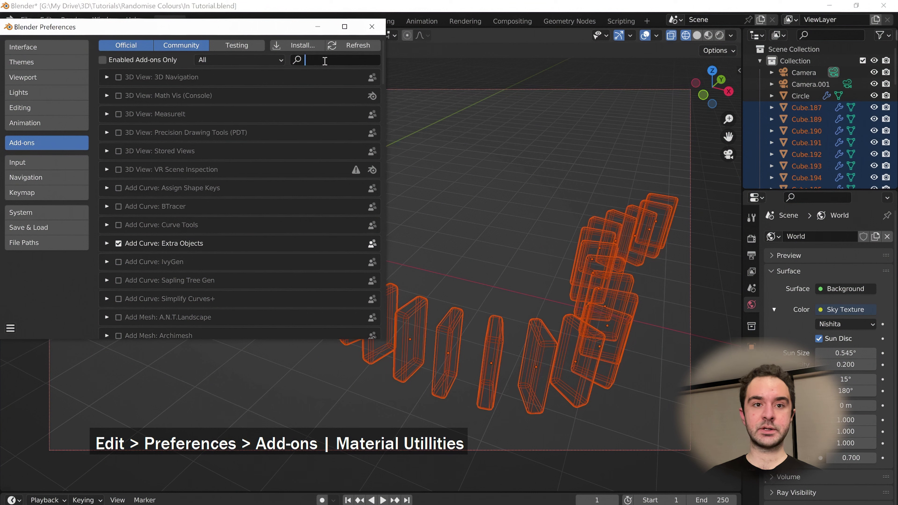
pyautogui.write('shu')
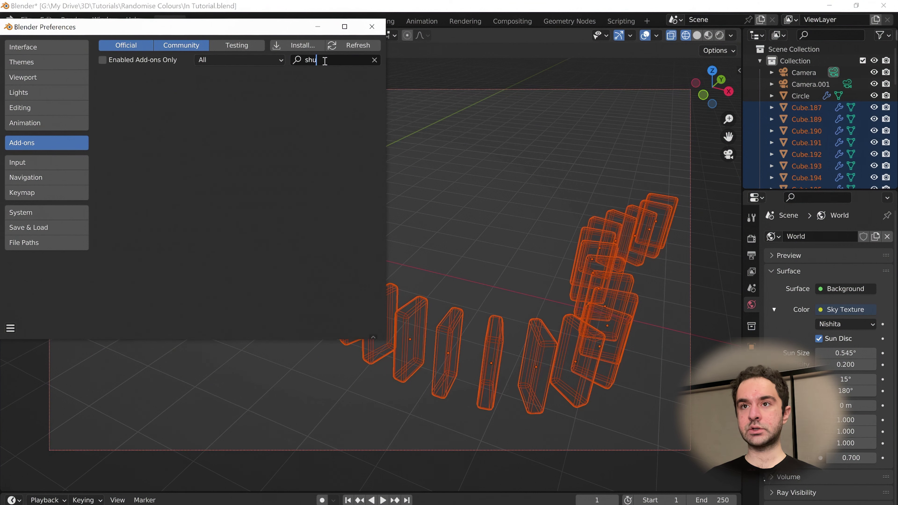
pyautogui.press('BackSpace')
pyautogui.press('BackSpace')
pyautogui.press('BackSpace')
pyautogui.write('mater')
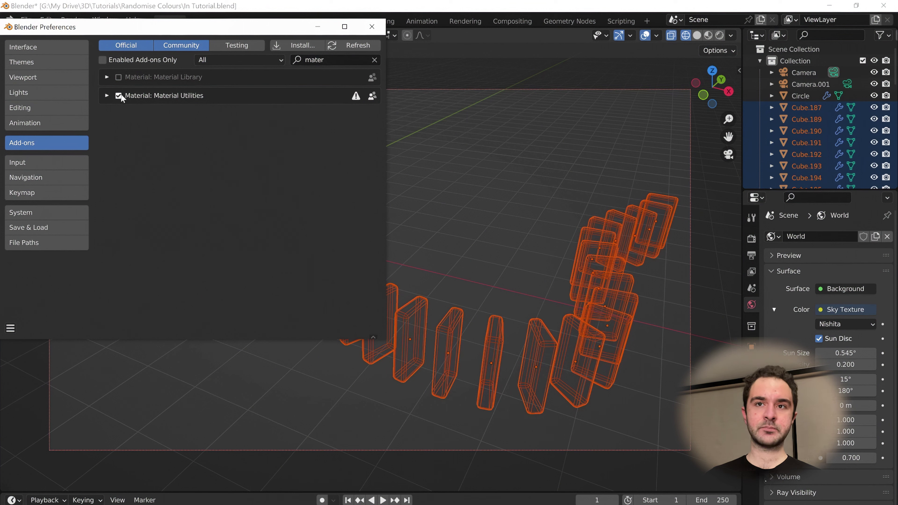
# Assign one new material named 'Random Material' to all the selected dominoes
pyautogui.click(371, 27)
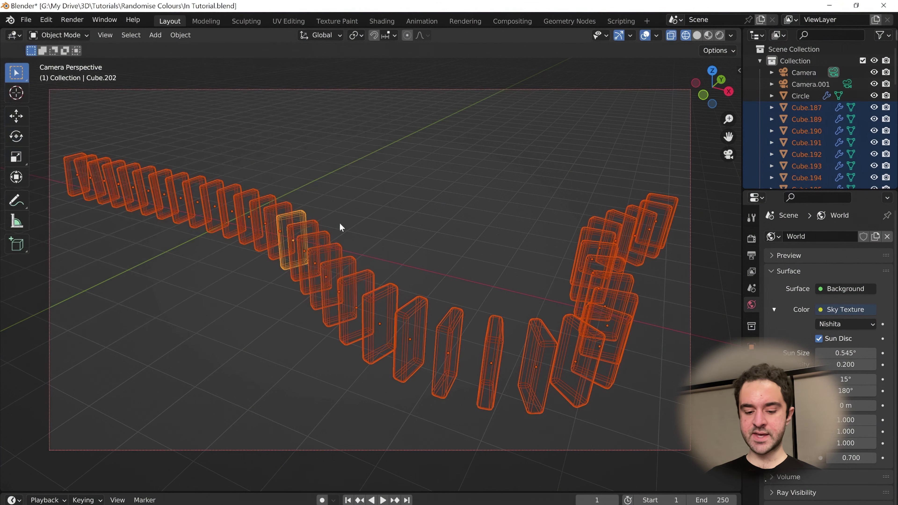
pyautogui.hotkey('shift', 'q')
pyautogui.moveTo(307, 211)
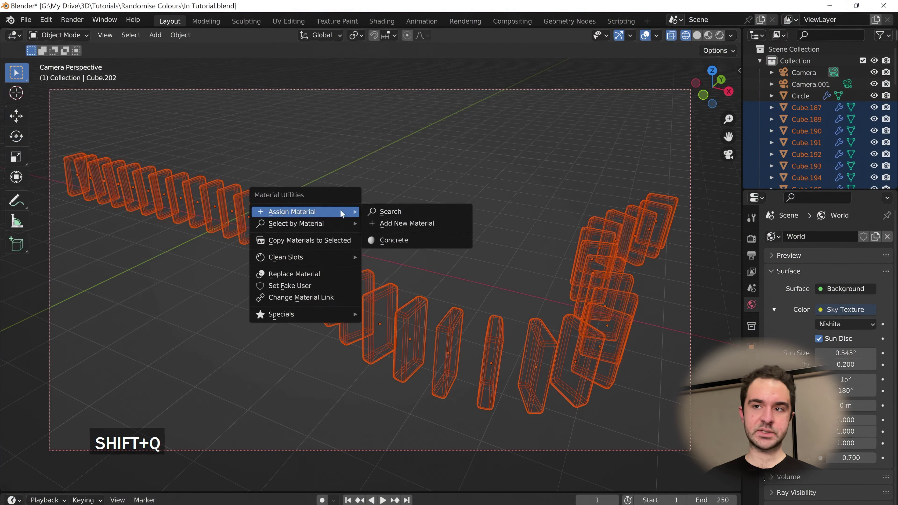
pyautogui.click(394, 222)
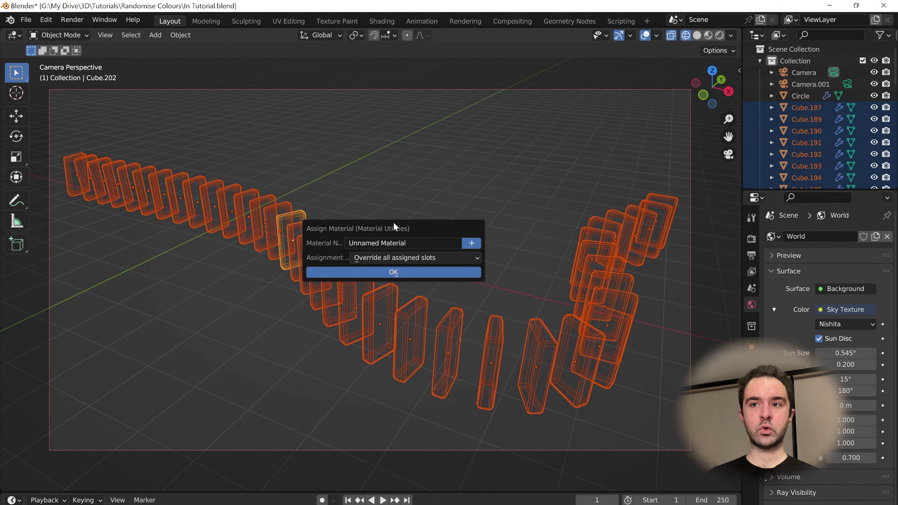
pyautogui.click(403, 244)
pyautogui.write('Rand')
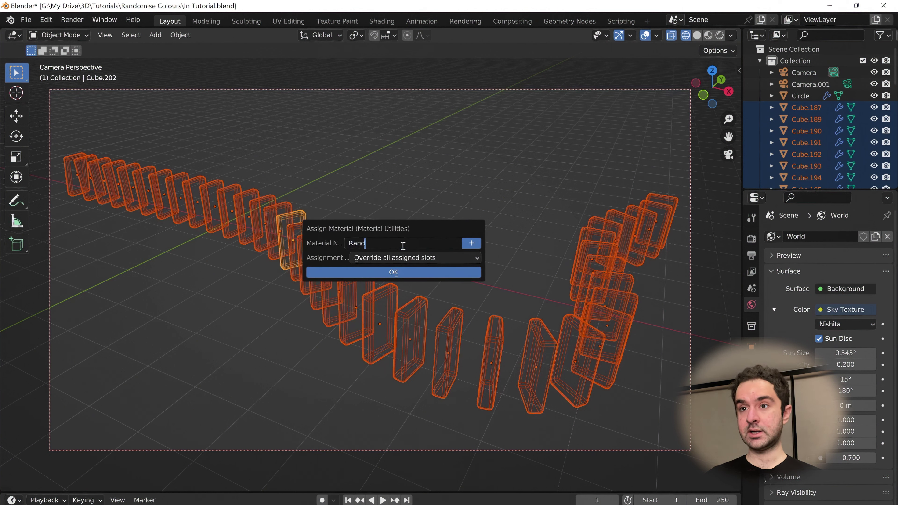
pyautogui.write('om Material')
pyautogui.press('Return')
pyautogui.click(439, 274)
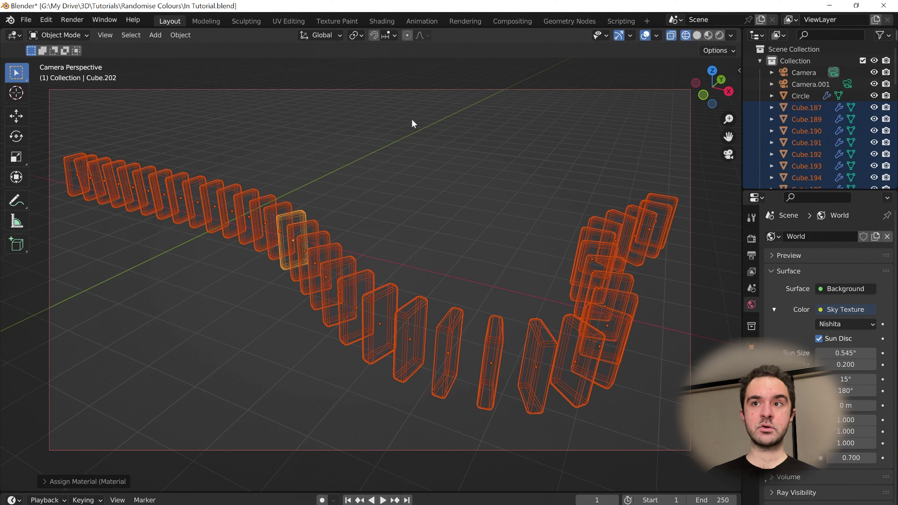
# In the Shading workspace, add a ColorRamp node and link its Color to Base Color
pyautogui.click(376, 20)
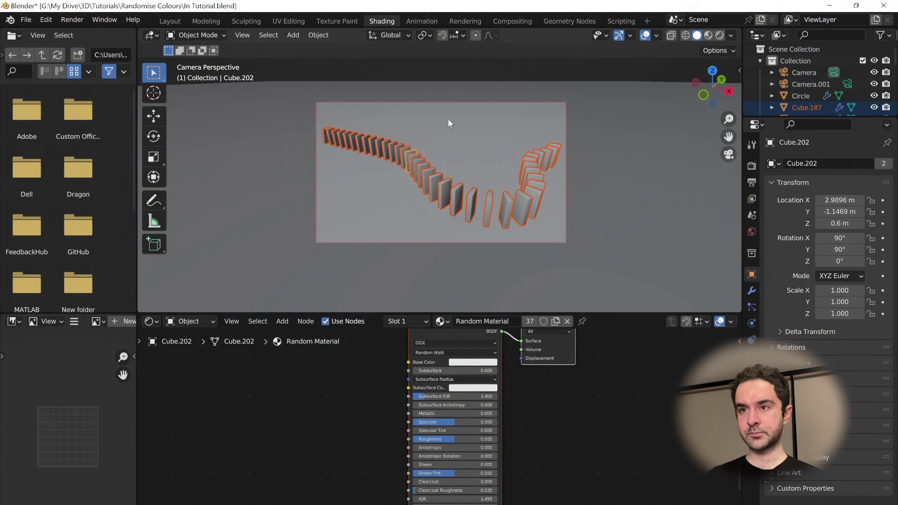
pyautogui.press('Home')
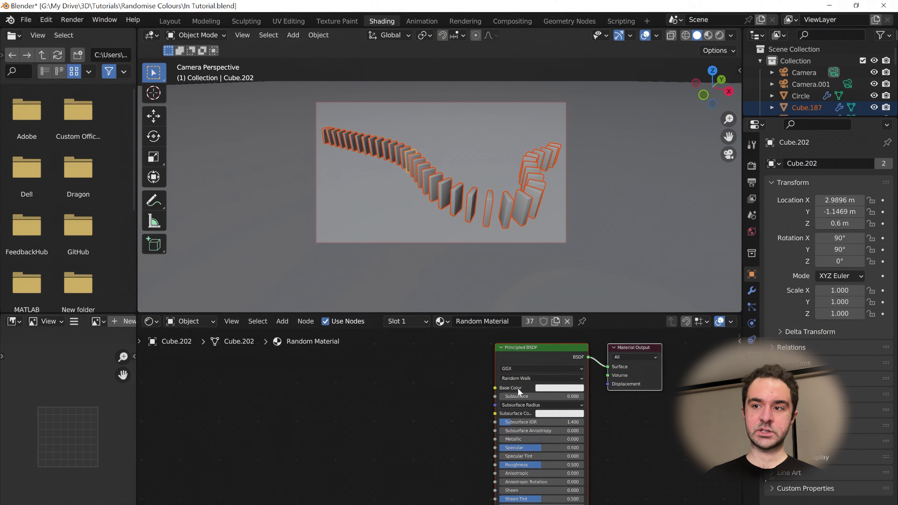
pyautogui.scroll(2, 484, 199)
pyautogui.scroll(-1, 484, 199)
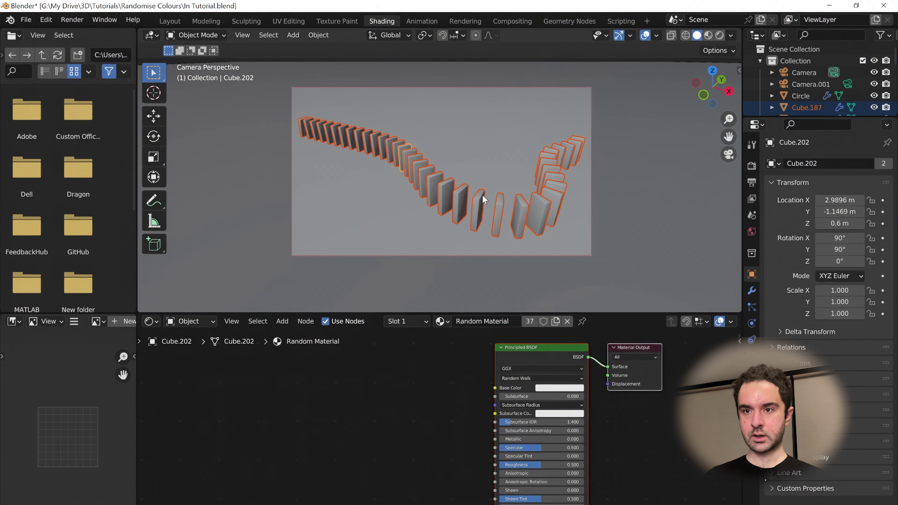
pyautogui.hotkey('shift', 'a')
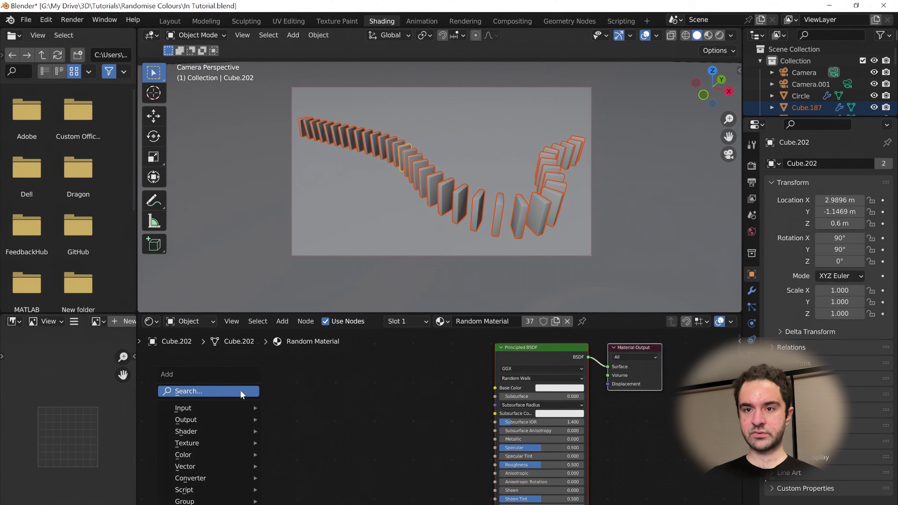
pyautogui.click(241, 391)
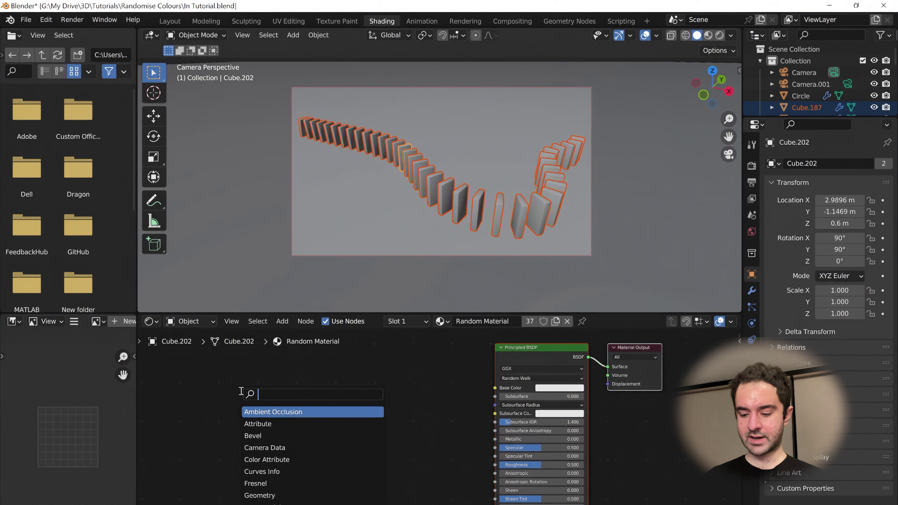
pyautogui.write('color')
pyautogui.press('Return')
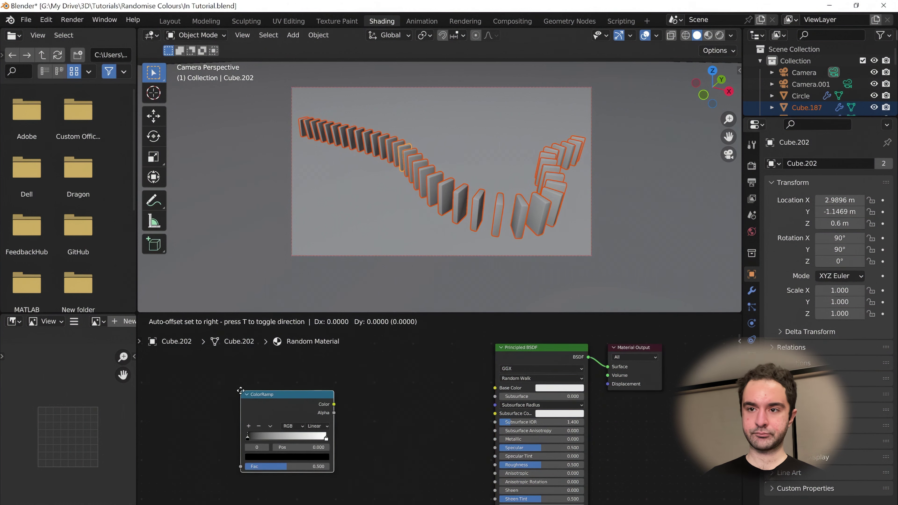
pyautogui.click(412, 377)
pyautogui.moveTo(410, 371); pyautogui.dragTo(495, 388)
# Add an Object Info node, connect Random to the ColorRamp Fac, and save
pyautogui.moveTo(351, 368); pyautogui.dragTo(402, 373, button='middle')
pyautogui.hotkey('shift', 'a')
pyautogui.moveTo(213, 393)
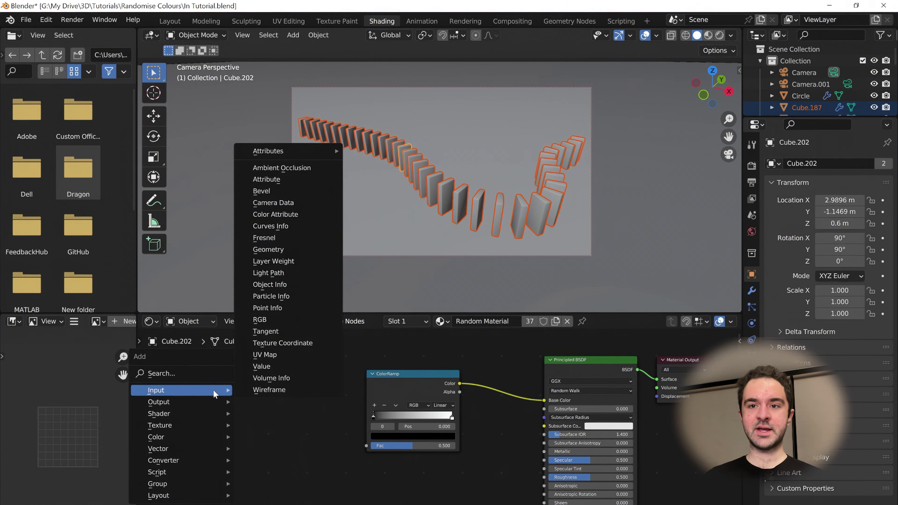
pyautogui.click(280, 302)
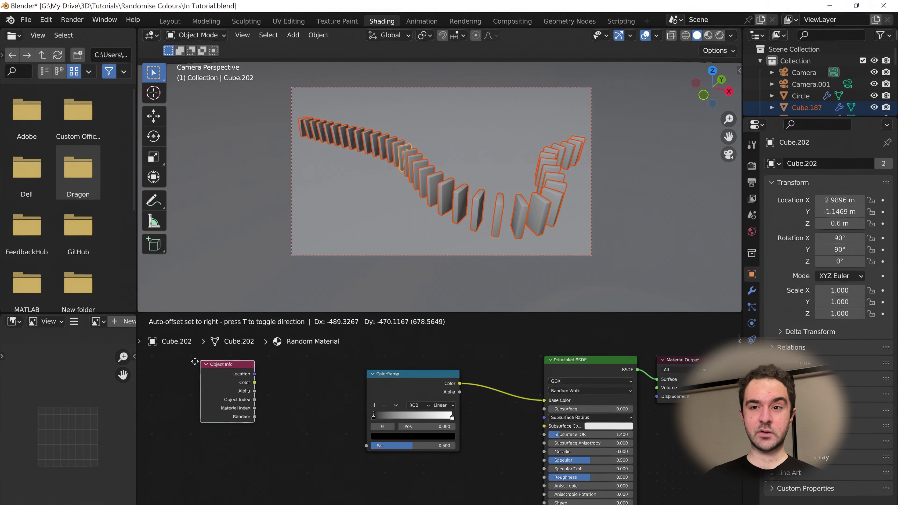
pyautogui.click(194, 377)
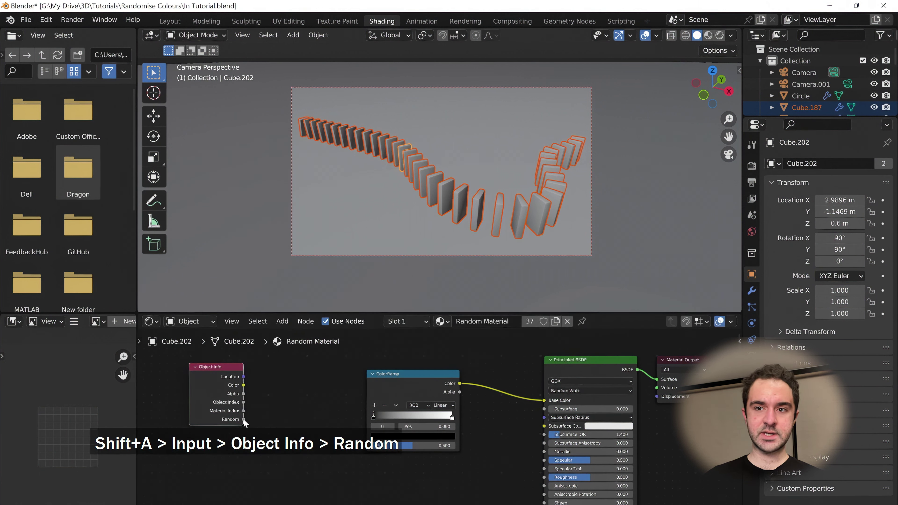
pyautogui.moveTo(244, 420); pyautogui.dragTo(366, 446)
pyautogui.hotkey('ctrl', 's')
pyautogui.scroll(2, 469, 160)
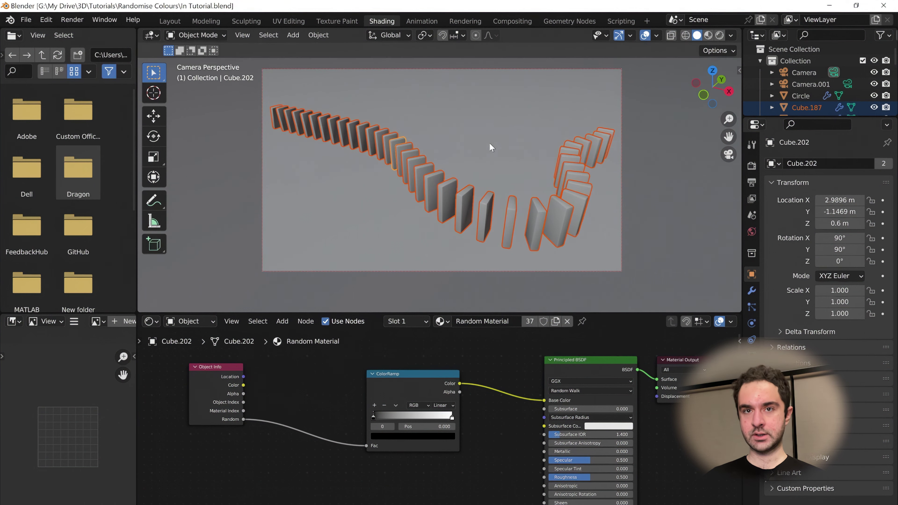
pyautogui.scroll(-1, 489, 142)
# Switch the viewport to rendered shading to see the white dominoes and shadows
pyautogui.press('z')
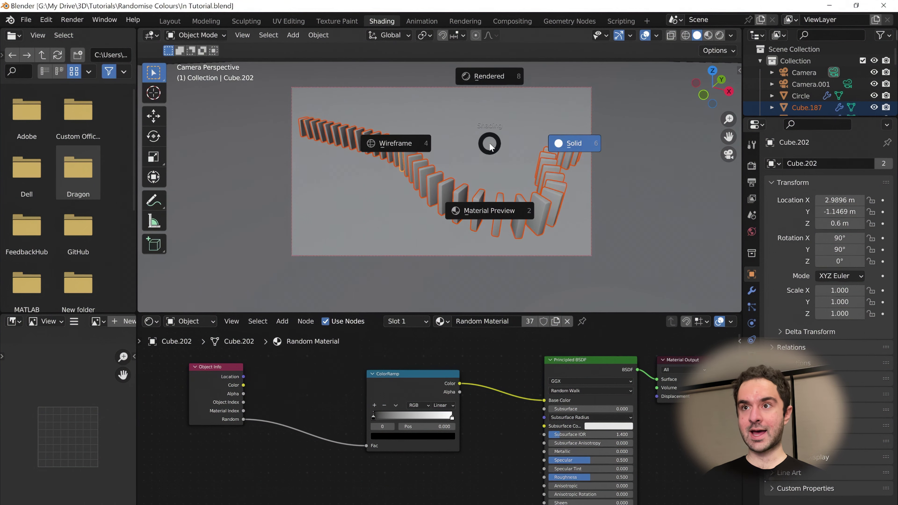
pyautogui.press('8')
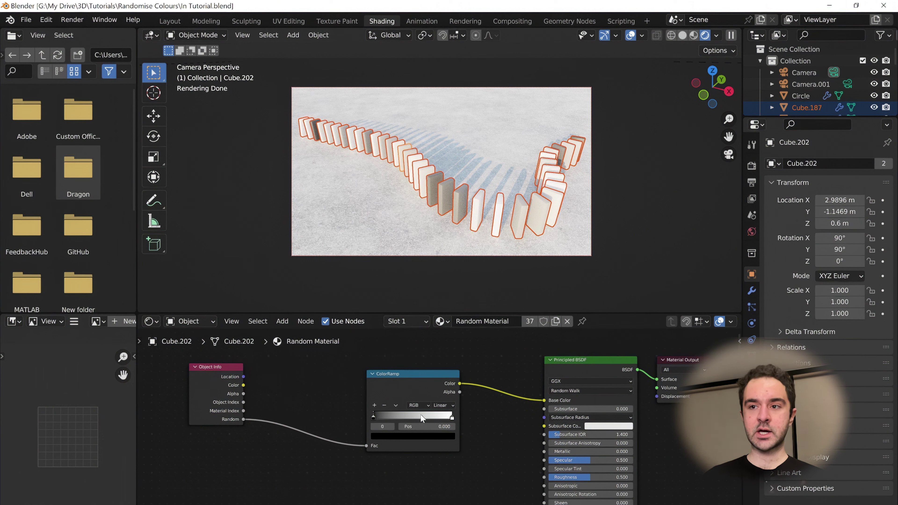
# Set the ColorRamp colour mode to HSV with Clockwise interpolation
pyautogui.click(420, 405)
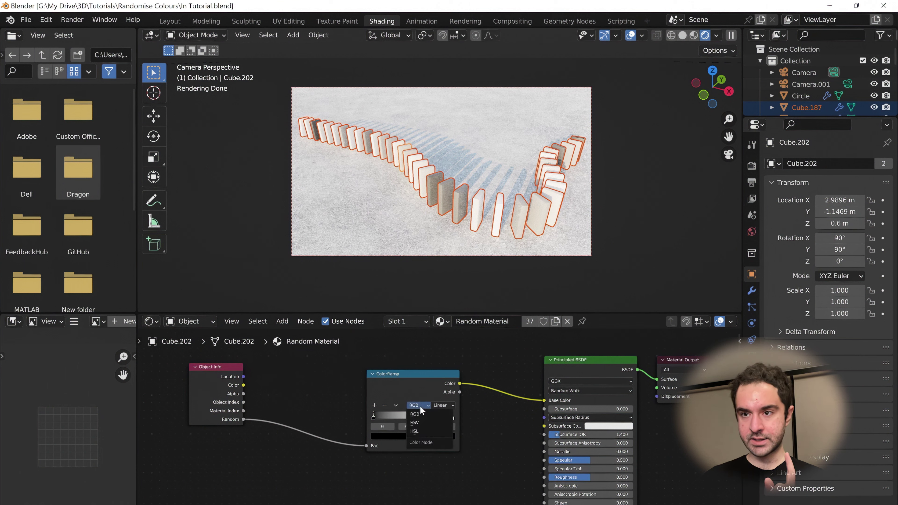
pyautogui.click(423, 423)
pyautogui.click(443, 405)
pyautogui.click(455, 430)
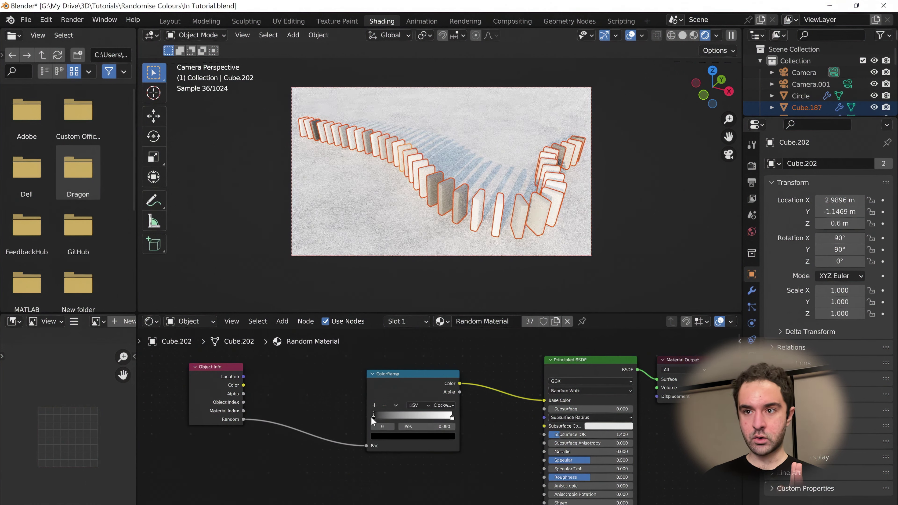
# Make the left stop pure red with hue 0.001, then select the right stop
pyautogui.click(412, 436)
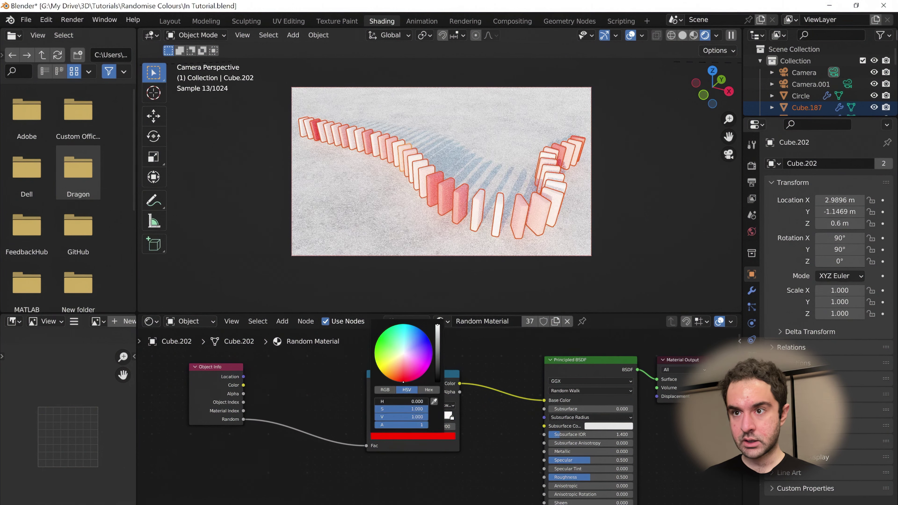
pyautogui.click(393, 402)
pyautogui.write('.001')
pyautogui.press('Return')
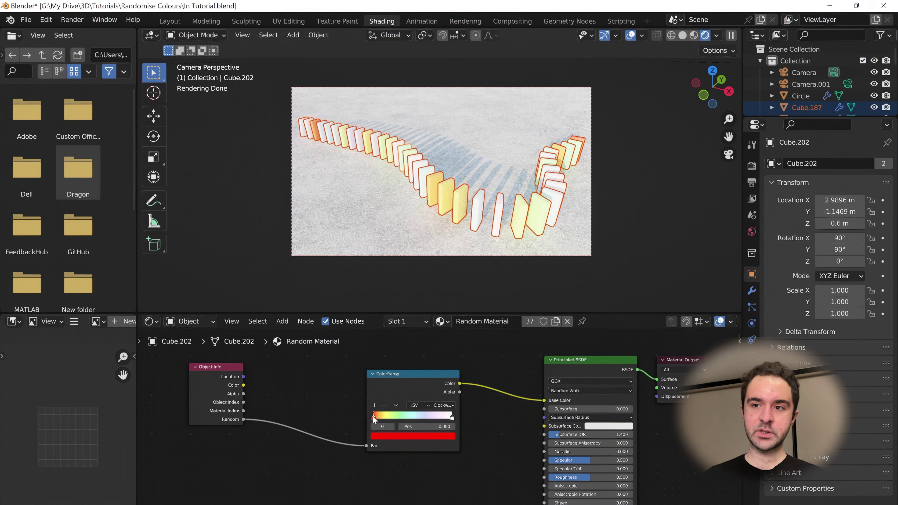
pyautogui.click(452, 417)
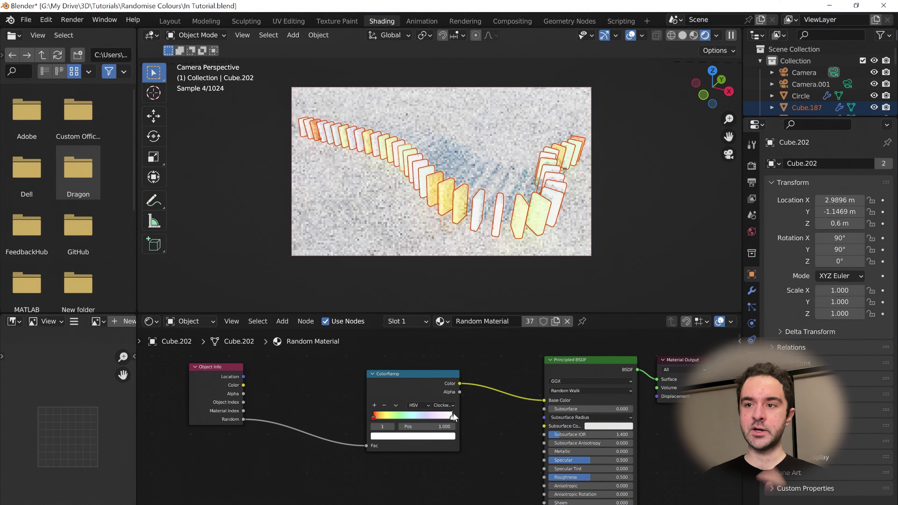
# Set the right stop's saturation to 1.000 and hue to 1.000
pyautogui.click(452, 438)
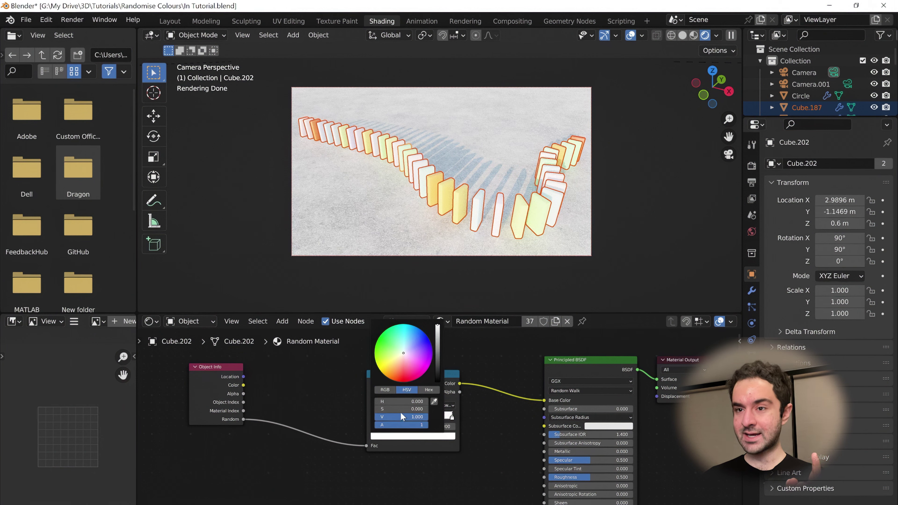
pyautogui.moveTo(400, 409); pyautogui.dragTo(424, 409)
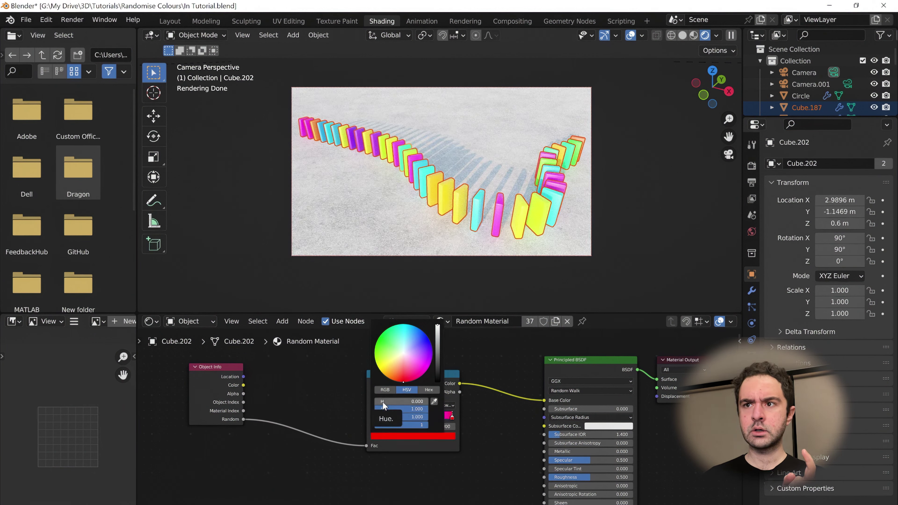
pyautogui.moveTo(384, 405); pyautogui.dragTo(390, 406)
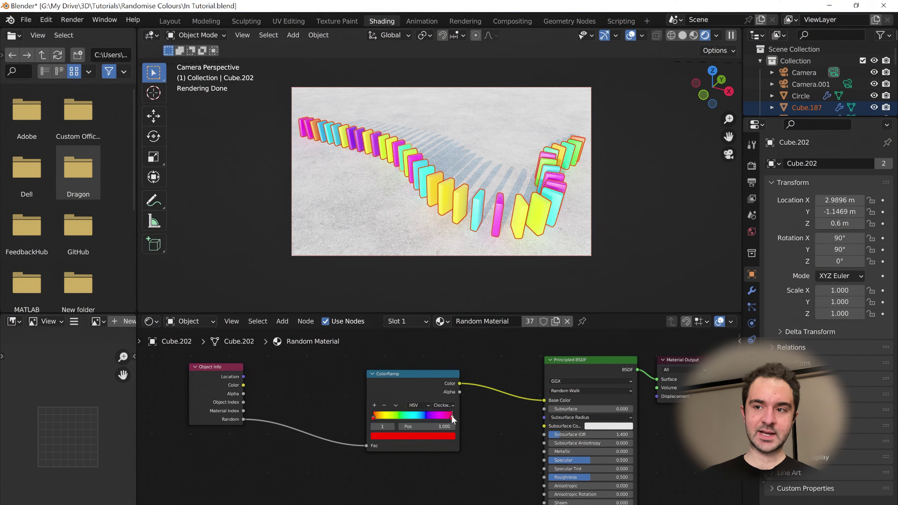
# Add ColorRamp stops at 0.5, 0.25, 0.125, 0.375 and more toward the right end
pyautogui.click(375, 405)
pyautogui.click(375, 406)
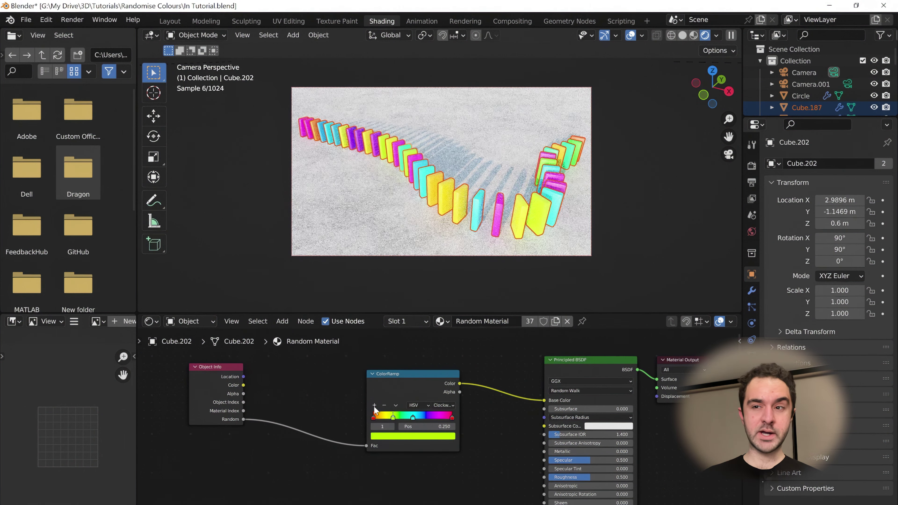
pyautogui.click(375, 405)
pyautogui.click(412, 417)
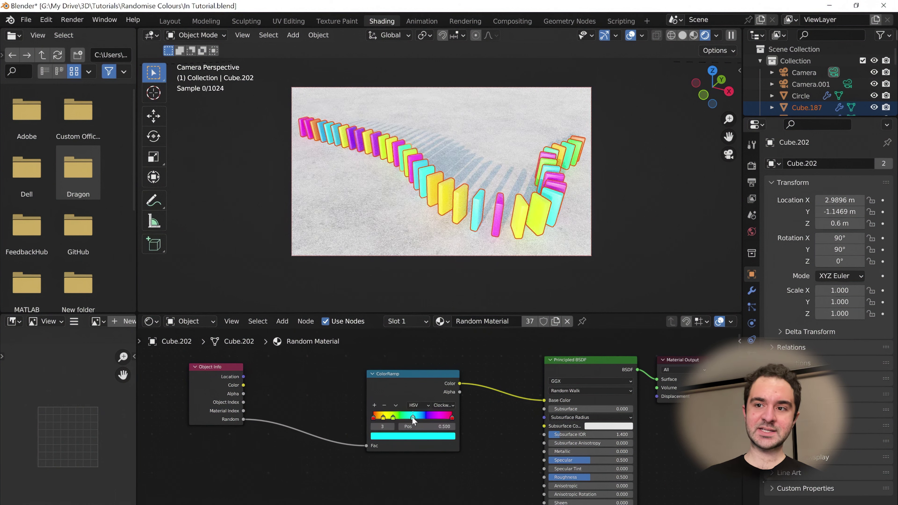
pyautogui.click(375, 405)
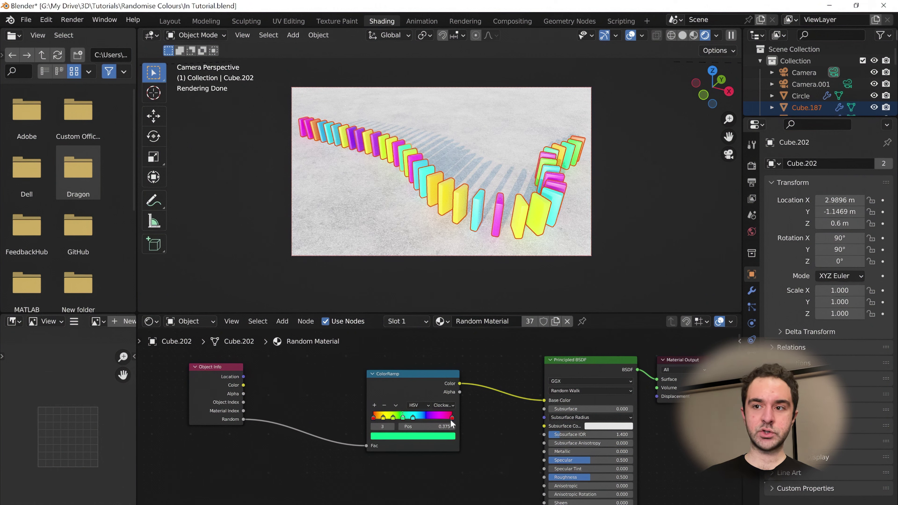
pyautogui.click(375, 405)
pyautogui.click(374, 405)
pyautogui.click(374, 405)
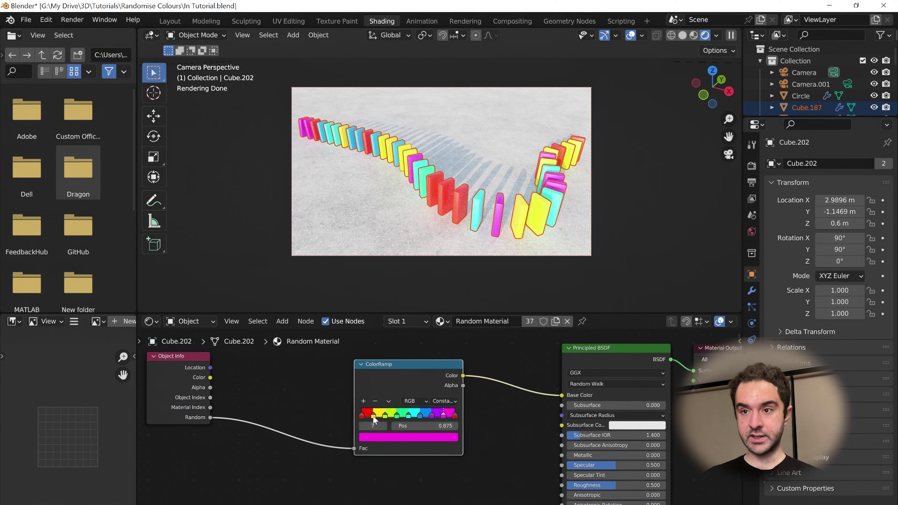
# Slide ColorRamp stop 1 along the ramp, settling it at position 0.098
pyautogui.moveTo(373, 415); pyautogui.dragTo(368, 416)
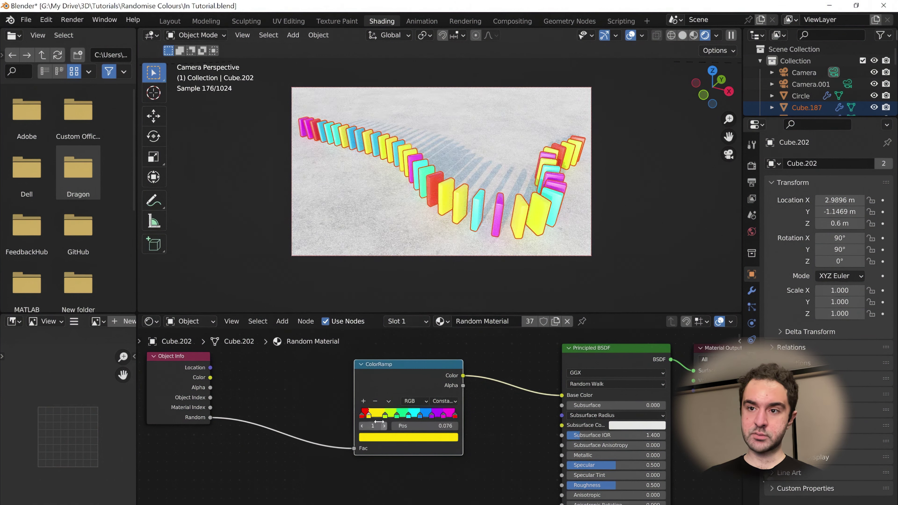
pyautogui.moveTo(369, 414); pyautogui.dragTo(375, 416)
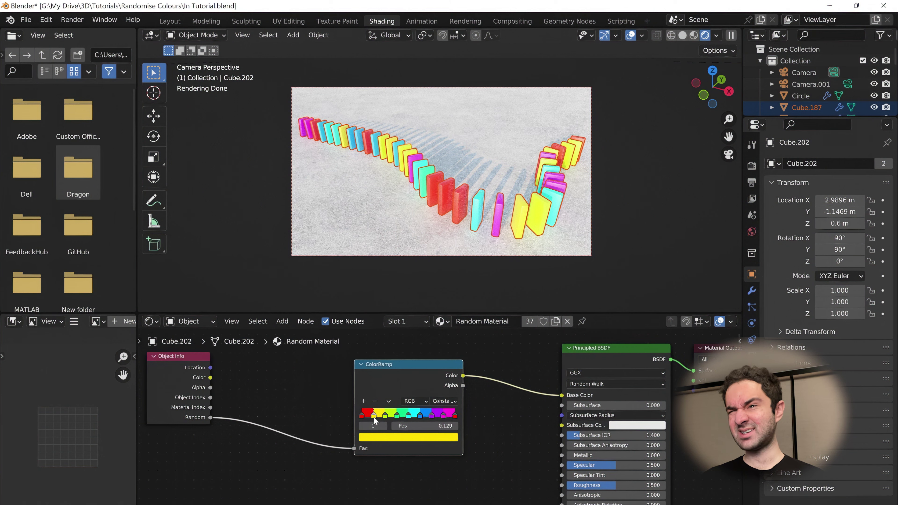
pyautogui.moveTo(374, 416); pyautogui.dragTo(378, 416)
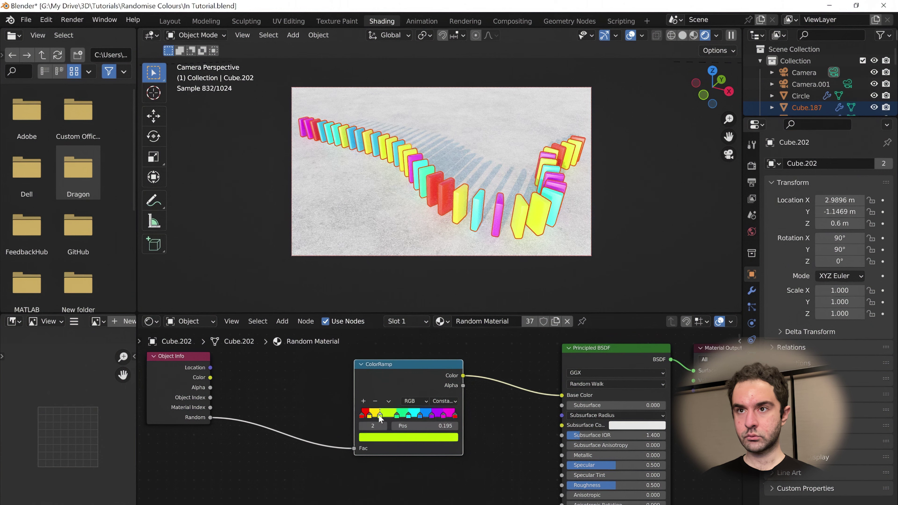
# Move ramp stop 3 left from 0.375 to 0.280 and nudge the green stop's hue slightly
pyautogui.click(396, 416)
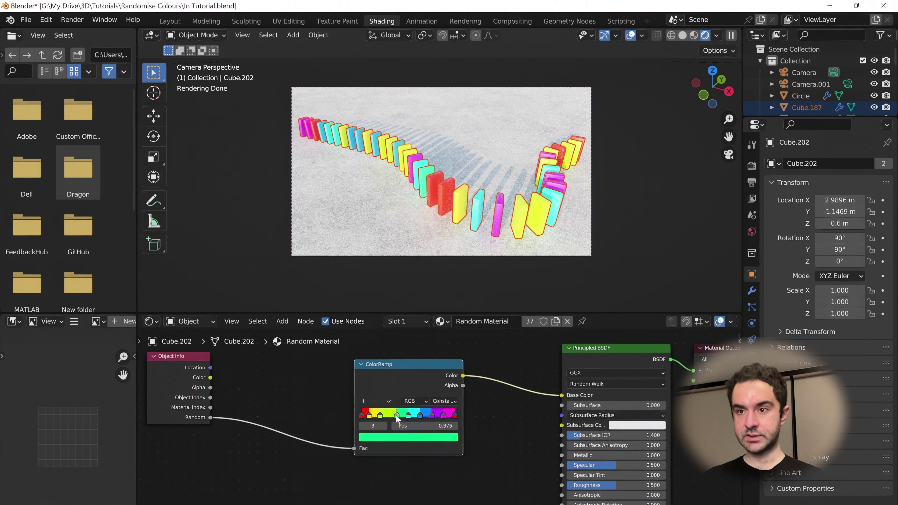
pyautogui.moveTo(395, 416); pyautogui.dragTo(388, 416)
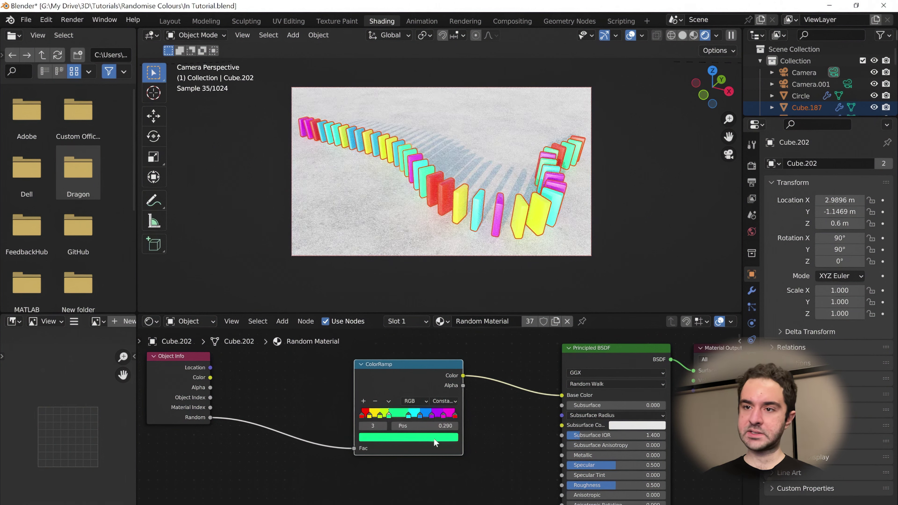
pyautogui.click(447, 442)
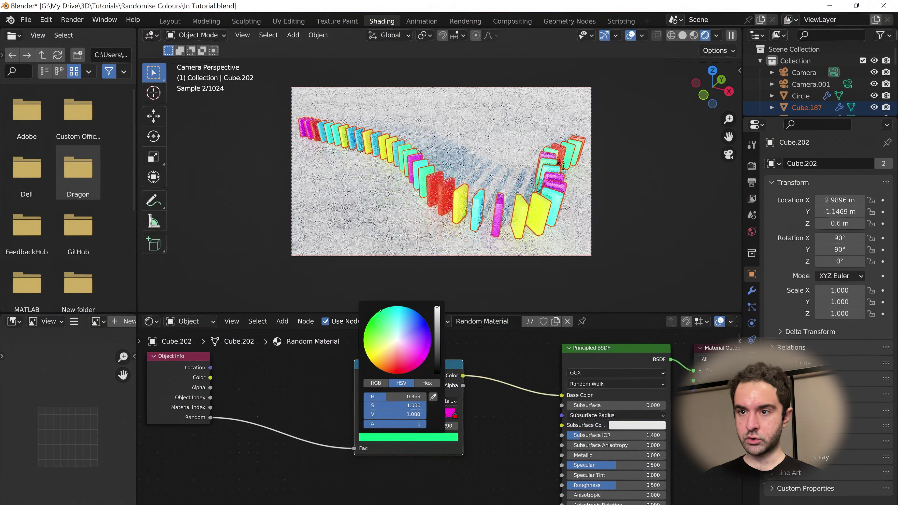
pyautogui.moveTo(371, 317); pyautogui.dragTo(370, 319)
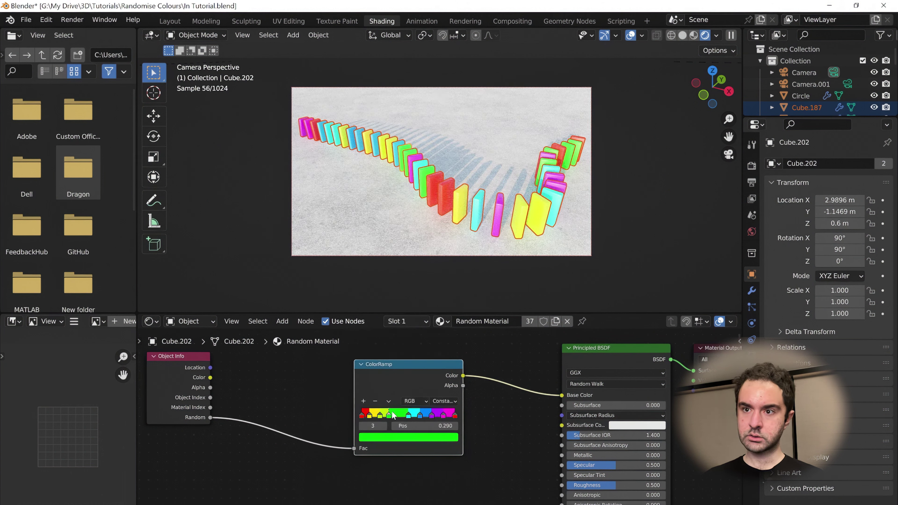
# Delete the yellow-green stop at 0.201, slide green to 0.246 and cyan left to 0.431
pyautogui.click(389, 415)
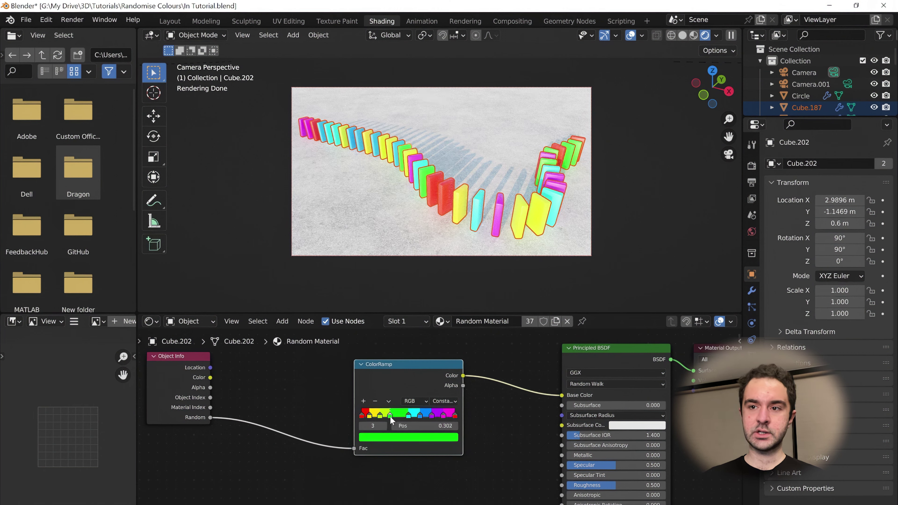
pyautogui.moveTo(390, 416); pyautogui.dragTo(394, 417)
pyautogui.click(381, 416)
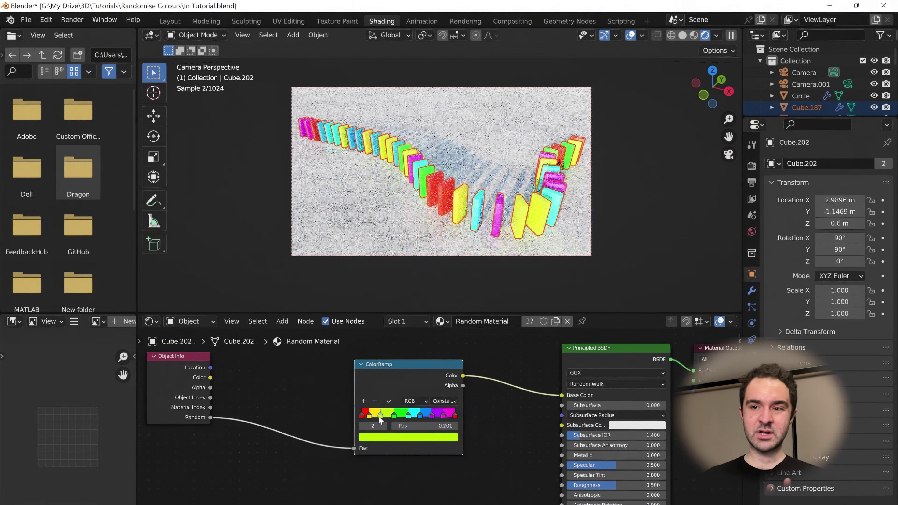
pyautogui.click(375, 402)
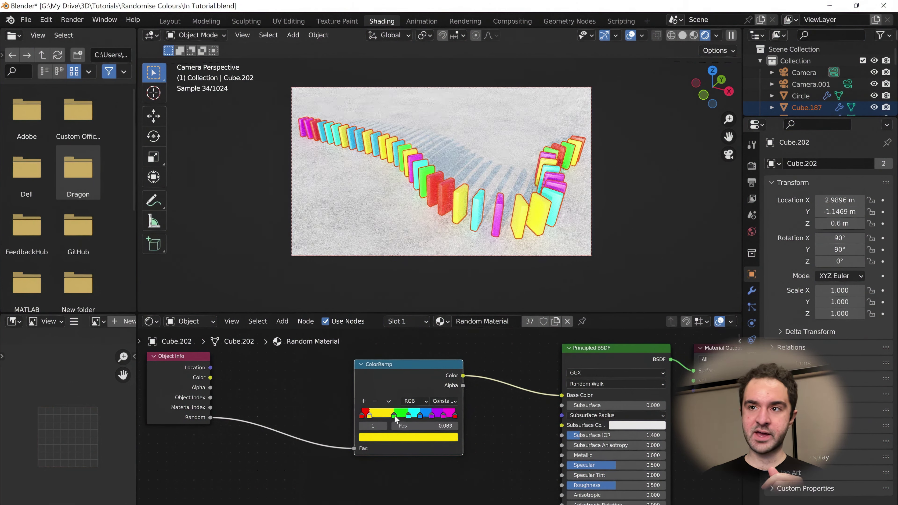
pyautogui.moveTo(394, 415); pyautogui.dragTo(384, 415)
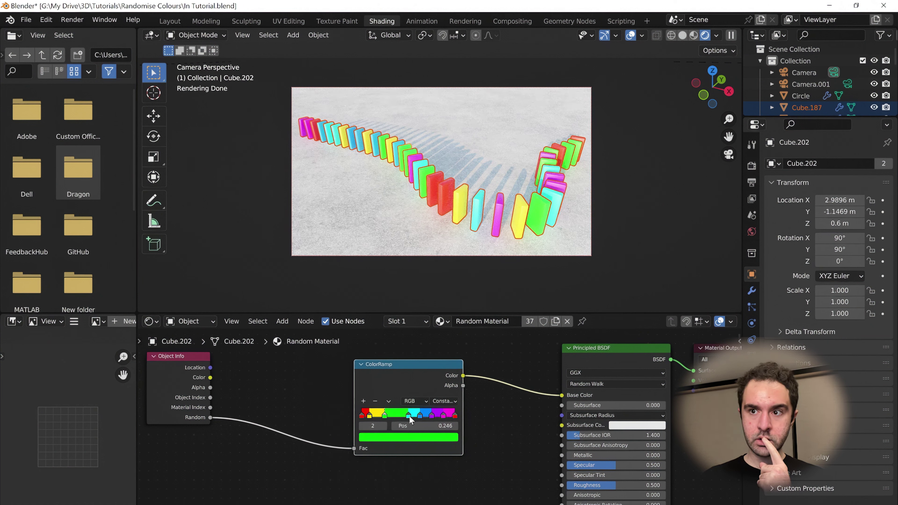
pyautogui.moveTo(409, 415); pyautogui.dragTo(403, 417)
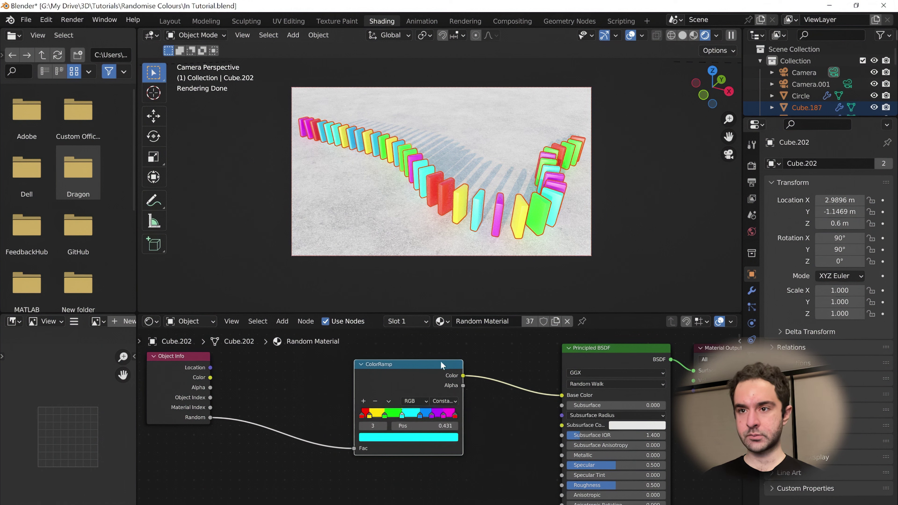
# Switch the viewport to Solid shading and orbit from front view to look down at the ground
pyautogui.press('z')
pyautogui.click(534, 204)
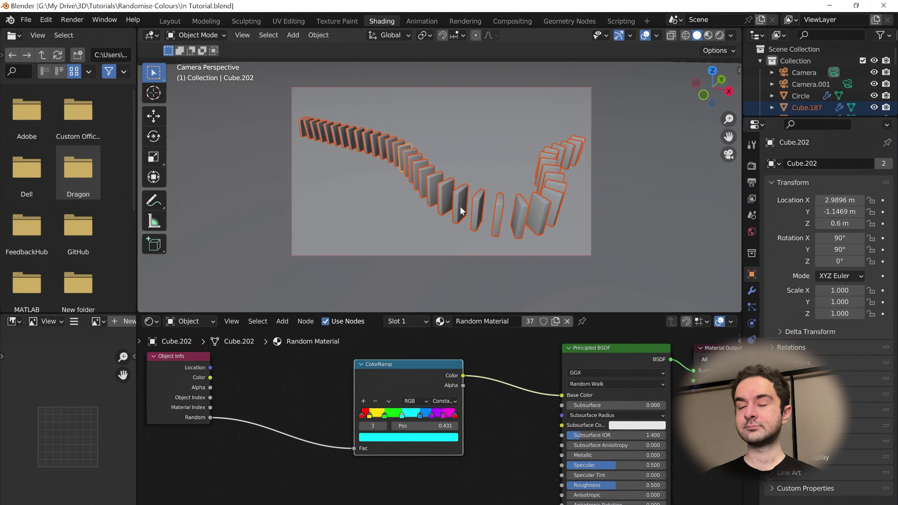
pyautogui.press('KP_1')
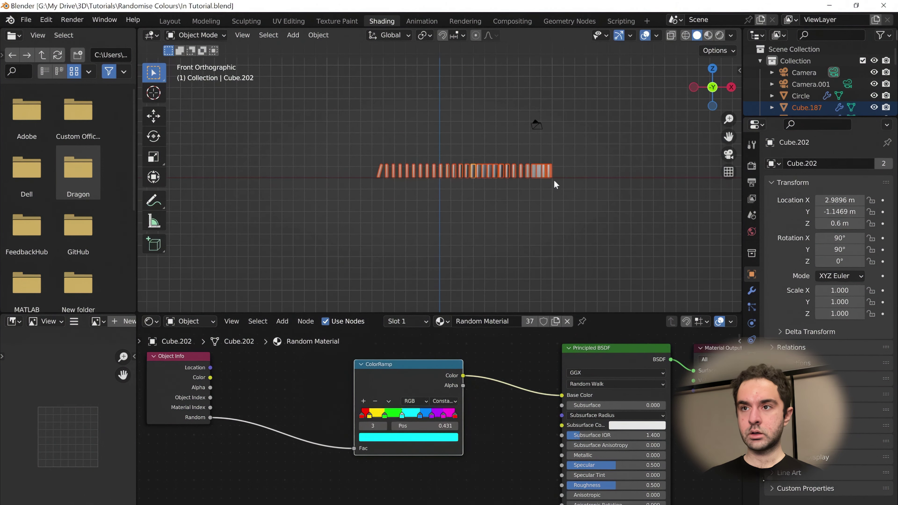
pyautogui.scroll(3, 594, 195)
pyautogui.keyDown('ctrl'); pyautogui.scroll(-5, 591, 201); pyautogui.keyUp('ctrl')
pyautogui.moveTo(587, 206); pyautogui.dragTo(422, 212, button='middle')
# Make Camera.001 the active camera, frame its view, and start animation playback
pyautogui.click(416, 194)
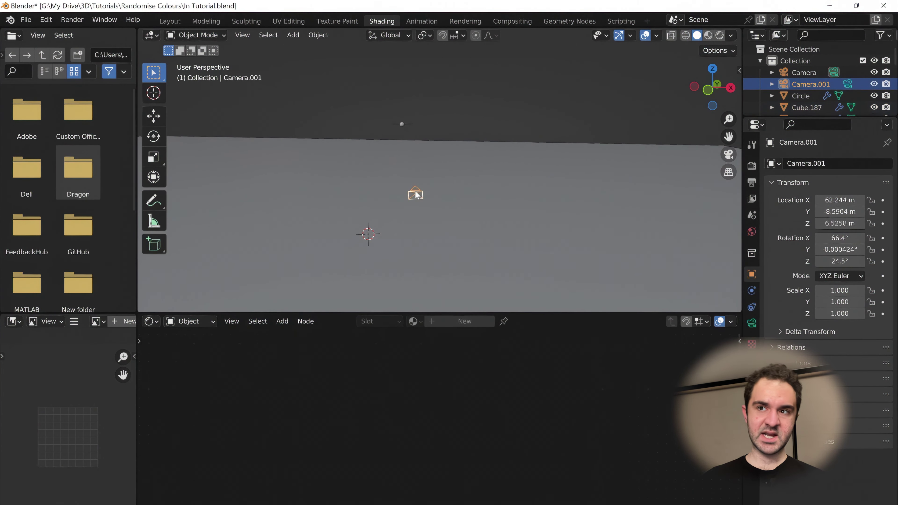
pyautogui.press('ctrl+KP_0')
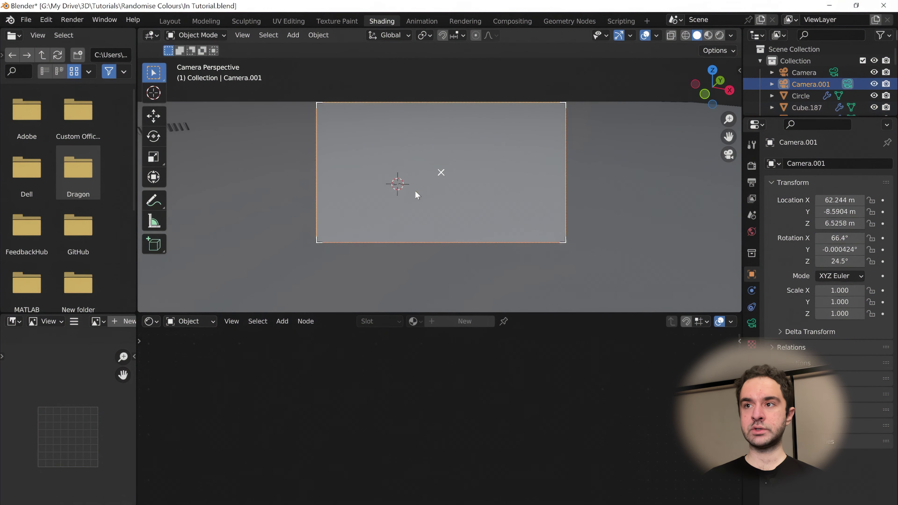
pyautogui.scroll(1, 462, 171)
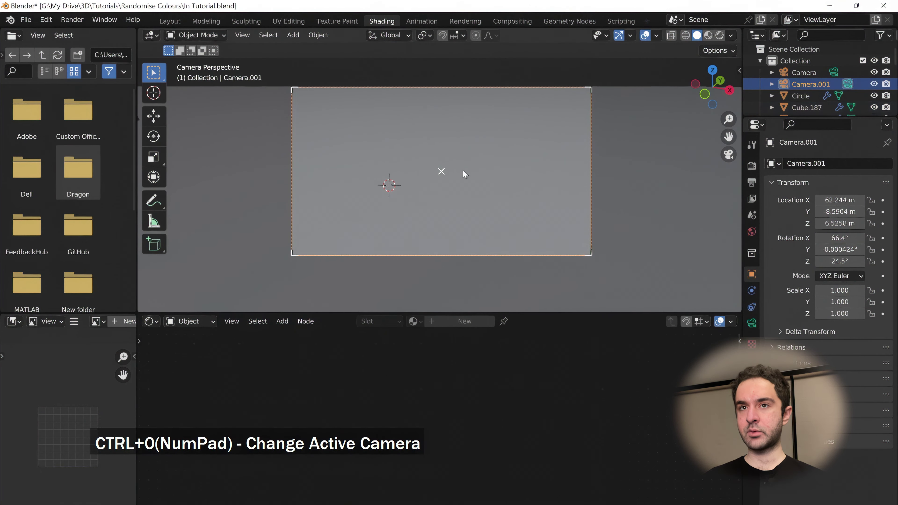
pyautogui.keyDown('shift'); pyautogui.moveTo(462, 169); pyautogui.dragTo(456, 179, button='middle'); pyautogui.keyUp('shift')
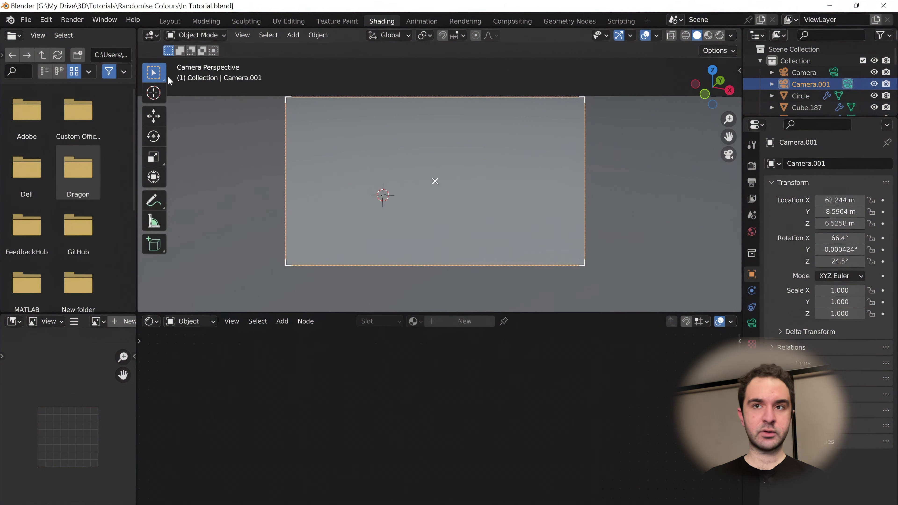
pyautogui.press('space')
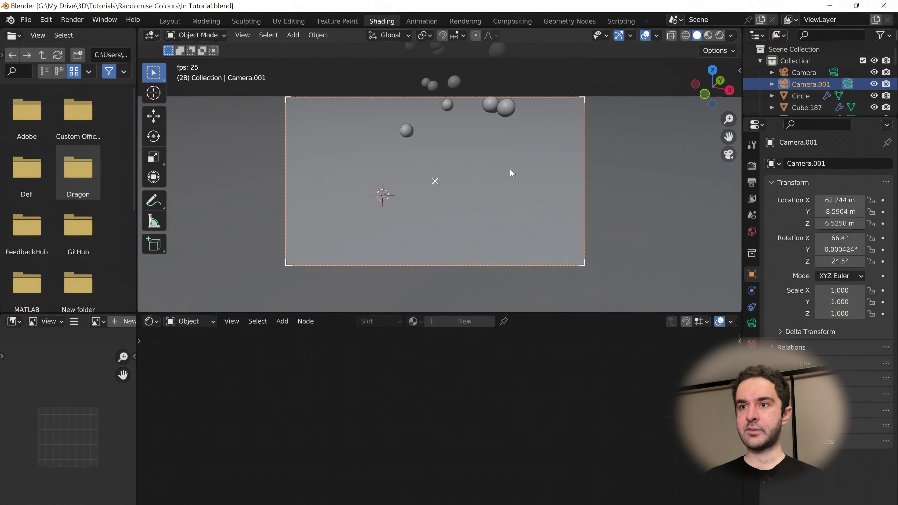
# Stop playback, step to frame 184, and select the Circle particle emitter
pyautogui.scroll(-2, 511, 173)
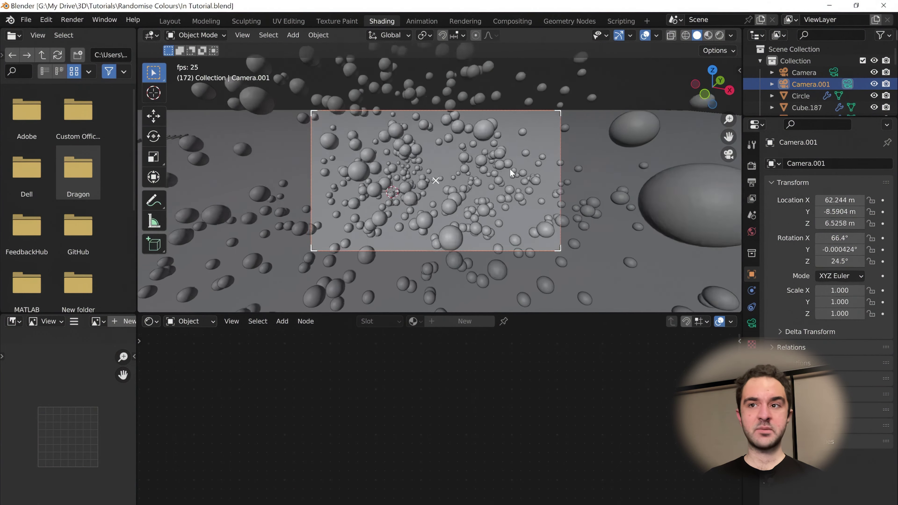
pyautogui.press('space')
pyautogui.scroll(1, 434, 210)
pyautogui.press('Left')
pyautogui.press('Left')
pyautogui.press('Left')
pyautogui.press('Right')
pyautogui.press('Right')
pyautogui.press('Right')
pyautogui.press('Right')
pyautogui.press('Right')
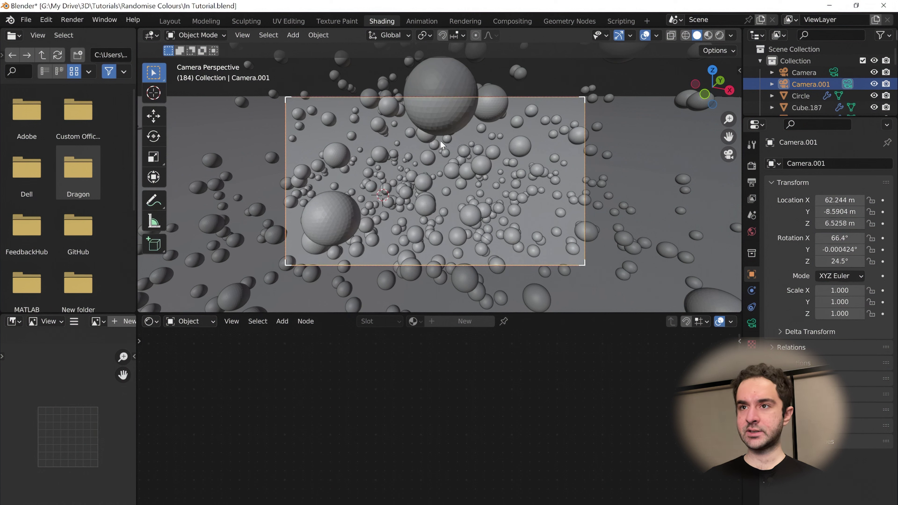
pyautogui.click(440, 127)
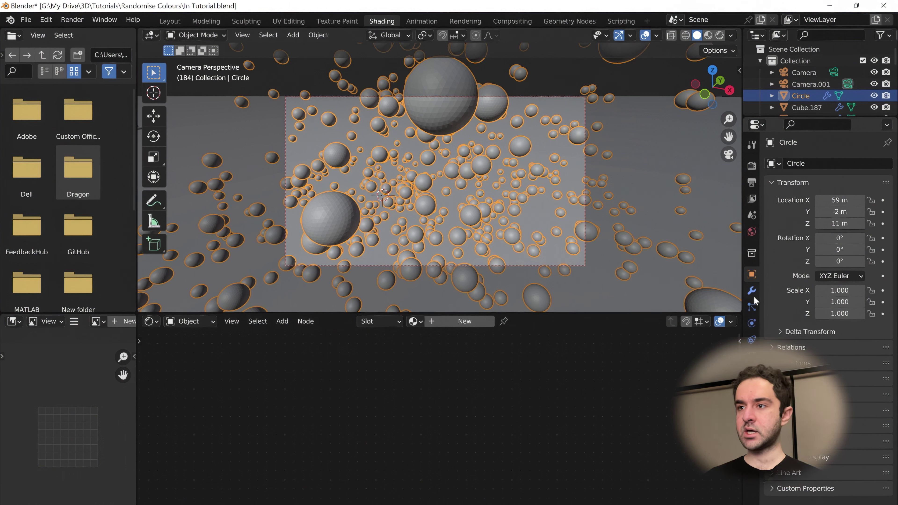
# Review the Circle's particle settings: Newtonian physics at 1 kg, Icosphere instances at scale 0.200
pyautogui.click(751, 307)
pyautogui.scroll(-15, 807, 290)
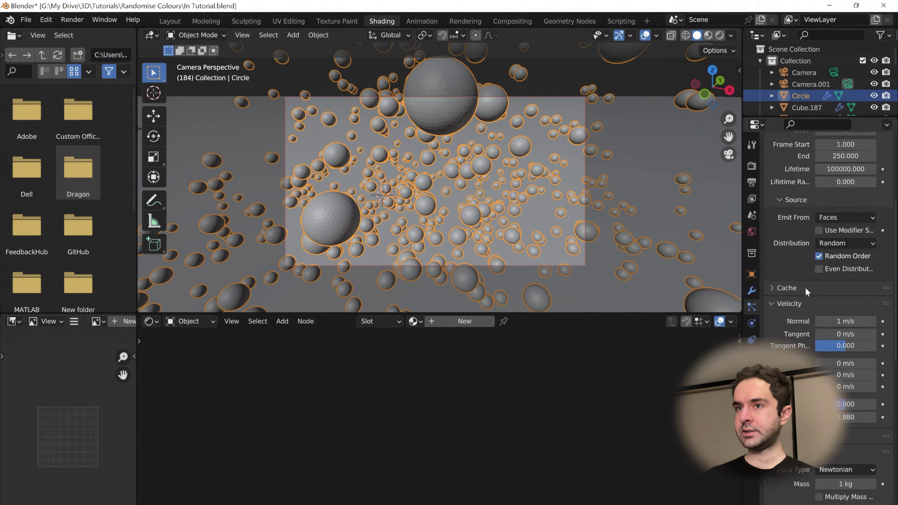
pyautogui.scroll(-15, 807, 290)
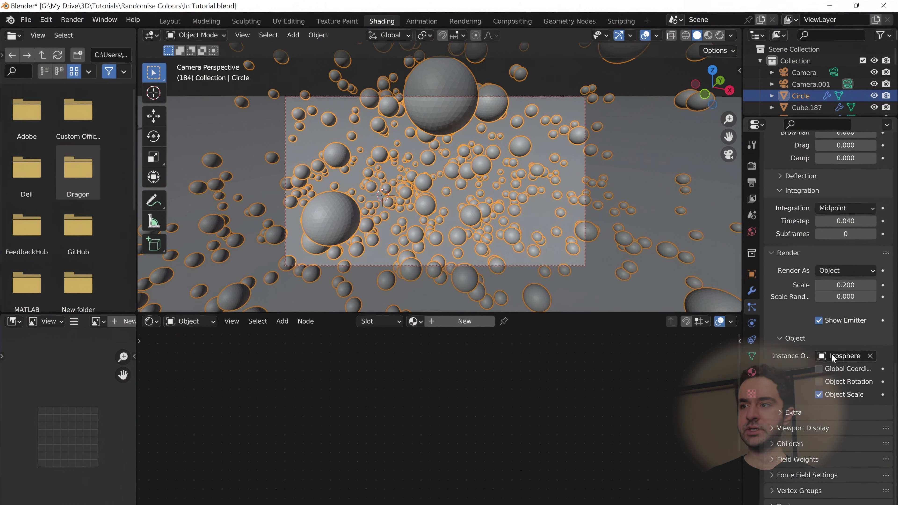
pyautogui.scroll(4, 838, 359)
pyautogui.scroll(3, 802, 269)
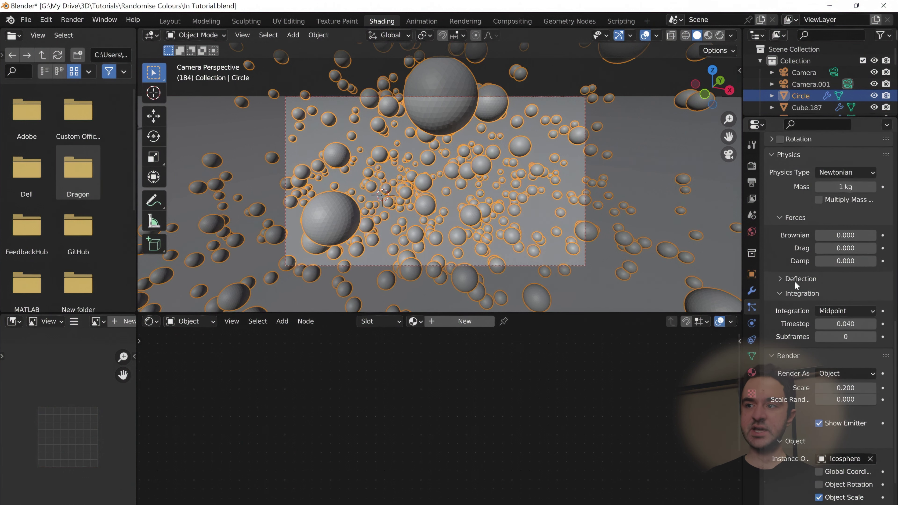
pyautogui.click(787, 279)
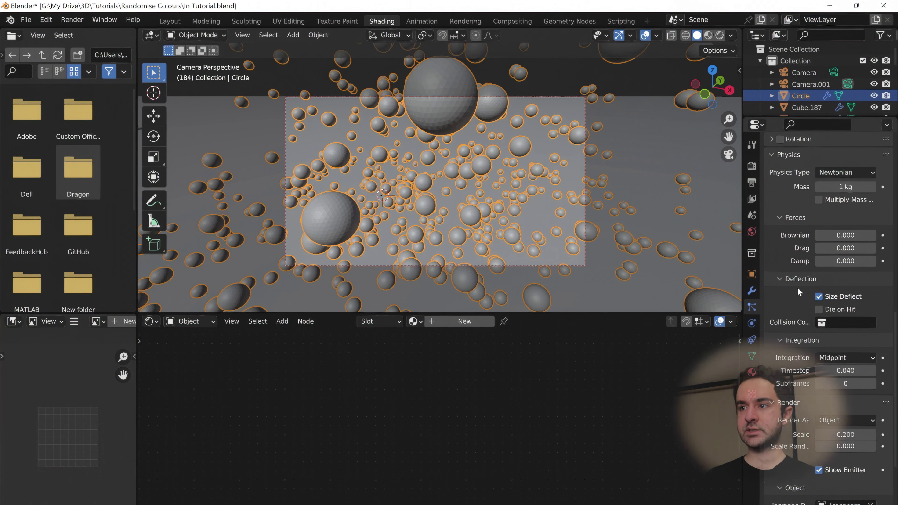
pyautogui.click(778, 280)
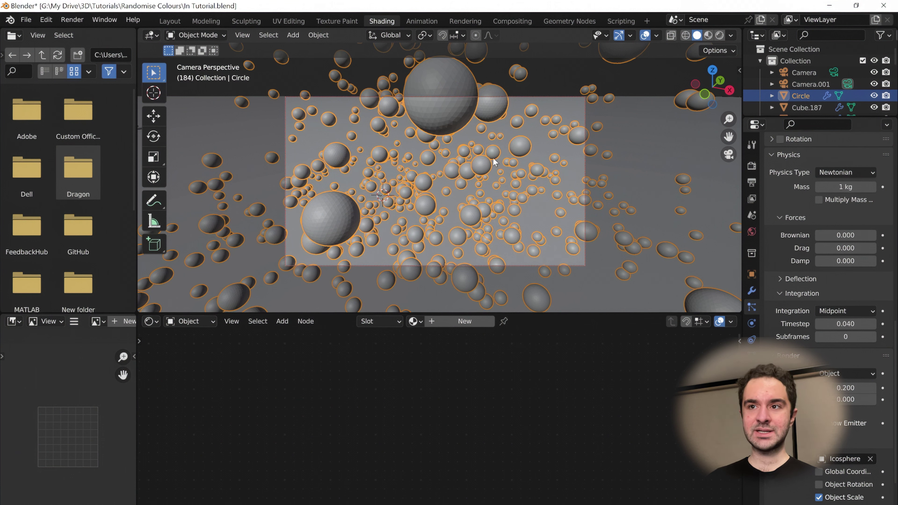
# Select the Icosphere in the Outliner and create its new node material, Material.002
pyautogui.scroll(-5, 804, 89)
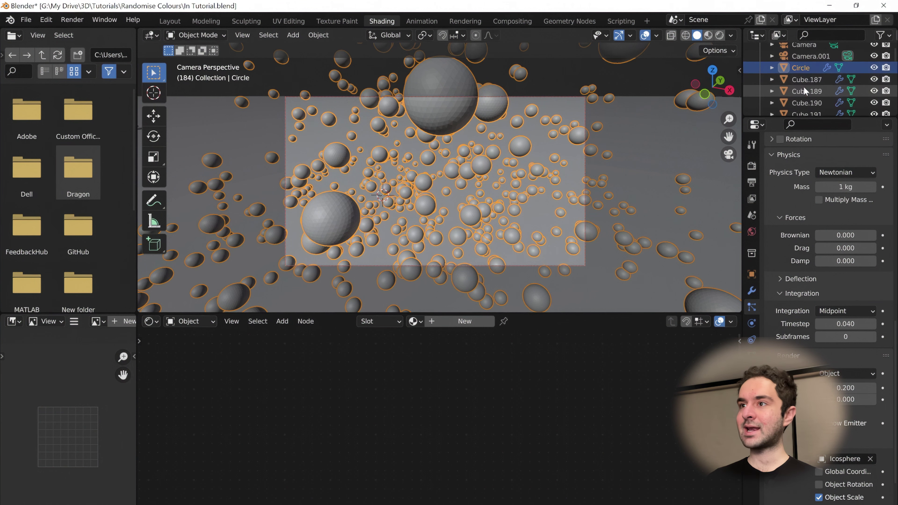
pyautogui.scroll(-14, 804, 88)
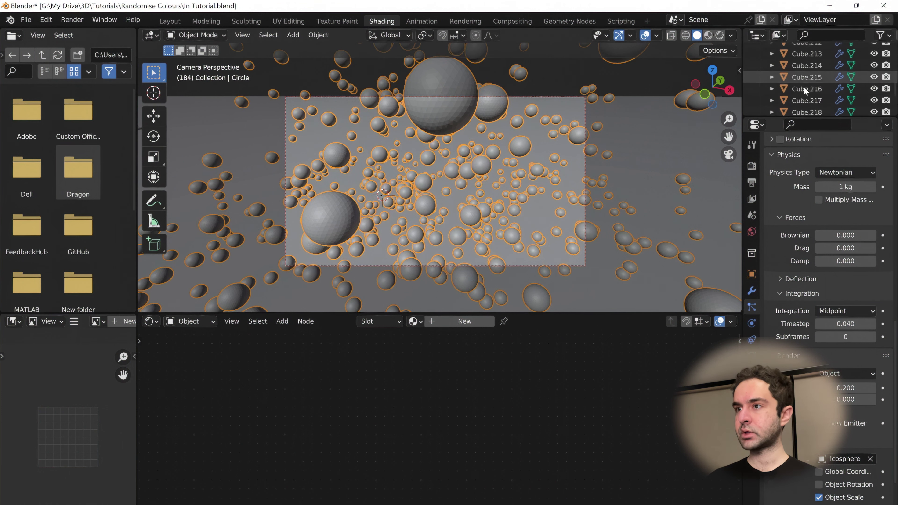
pyautogui.scroll(-3, 804, 89)
pyautogui.click(803, 91)
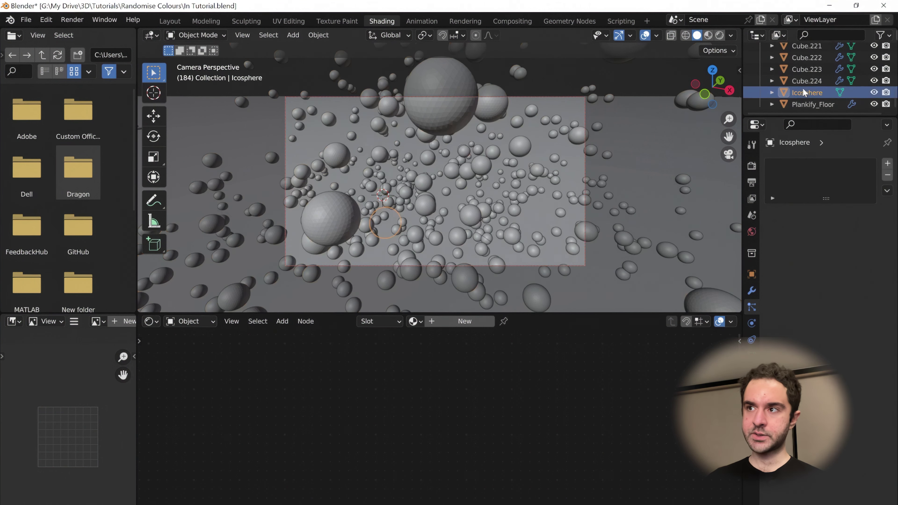
pyautogui.click(454, 97)
pyautogui.scroll(-8, 813, 247)
pyautogui.scroll(-17, 818, 339)
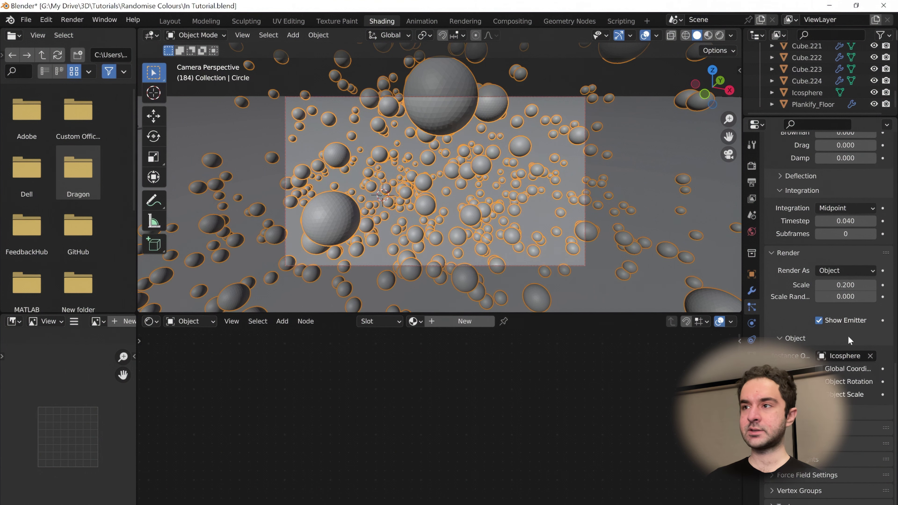
pyautogui.click(815, 96)
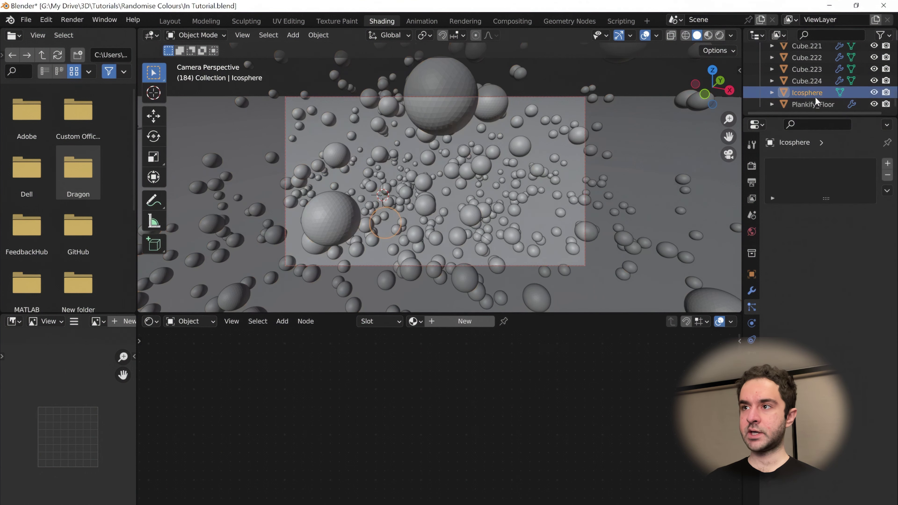
pyautogui.click(463, 321)
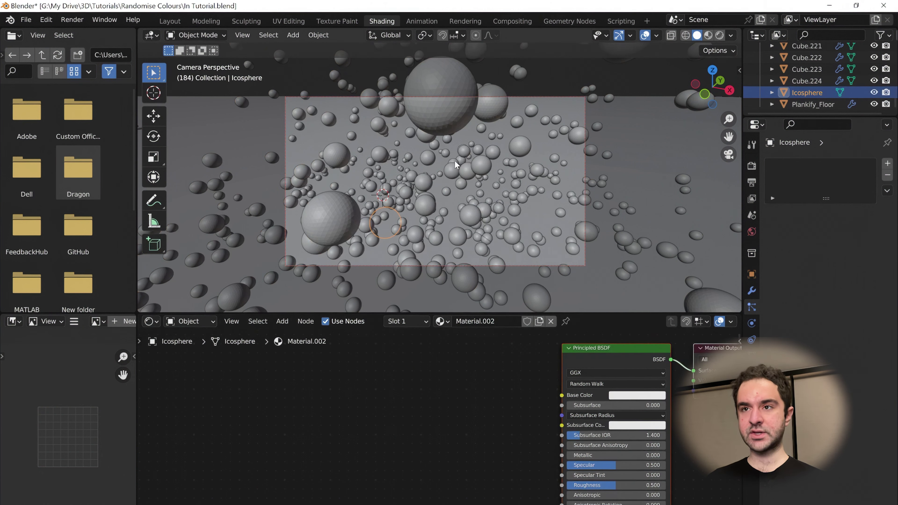
# Save the file and switch the viewport to Rendered shading, showing white spheres
pyautogui.hotkey('ctrl', 's')
pyautogui.press('z')
pyautogui.press('8')
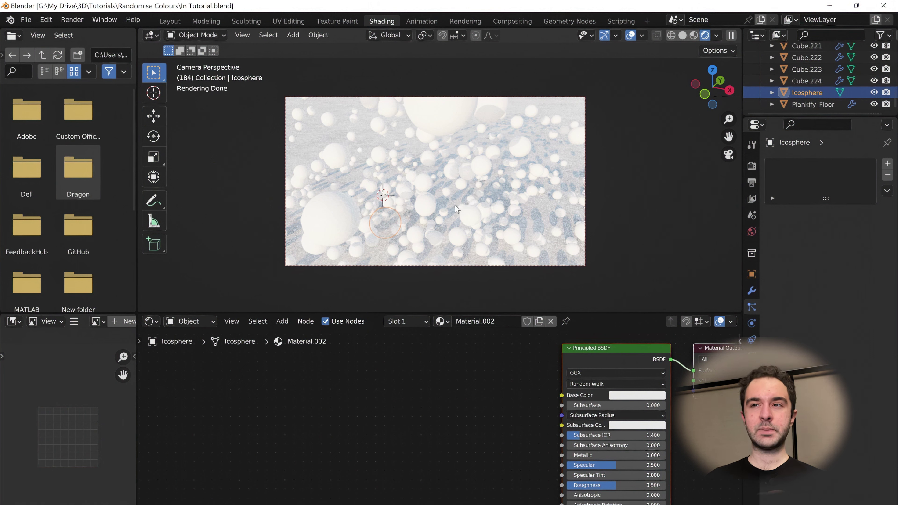
pyautogui.click(402, 380)
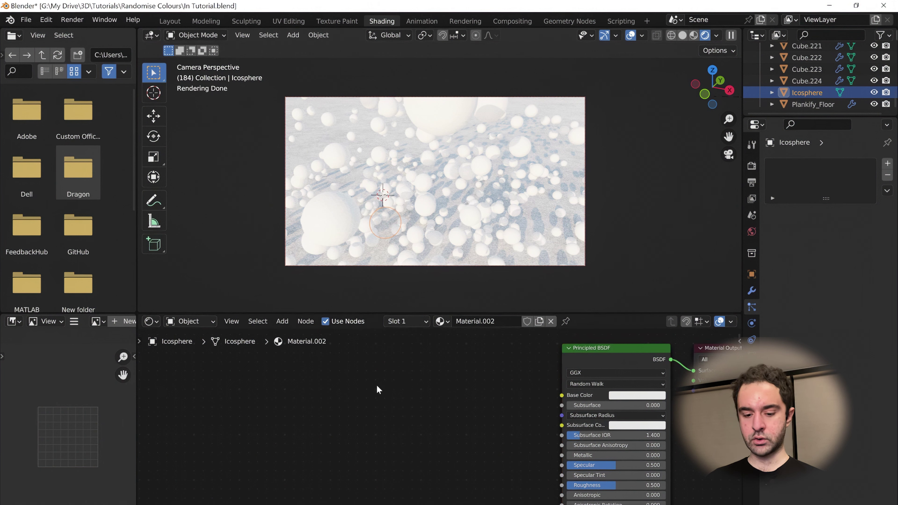
# Add a ColorRamp node via search and set its colour mode to HSV
pyautogui.hotkey('shift', 'a')
pyautogui.click(386, 374)
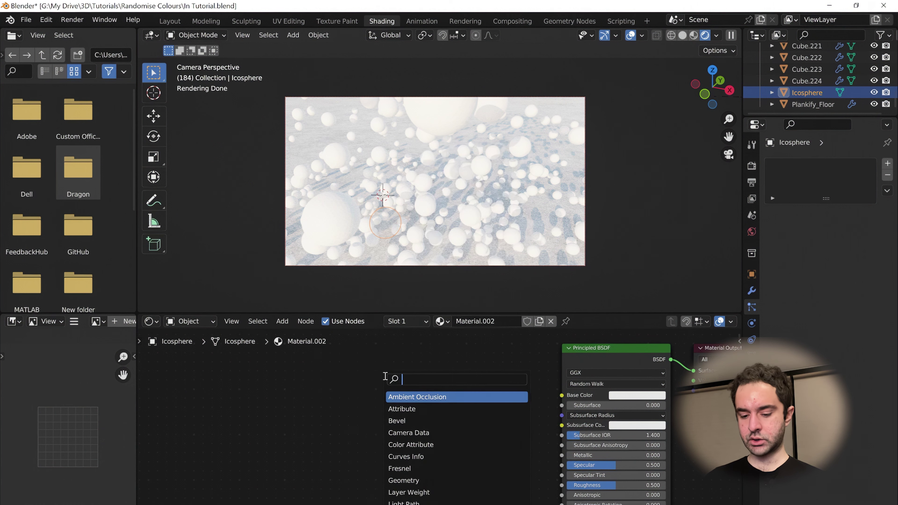
pyautogui.write('color')
pyautogui.press('Return')
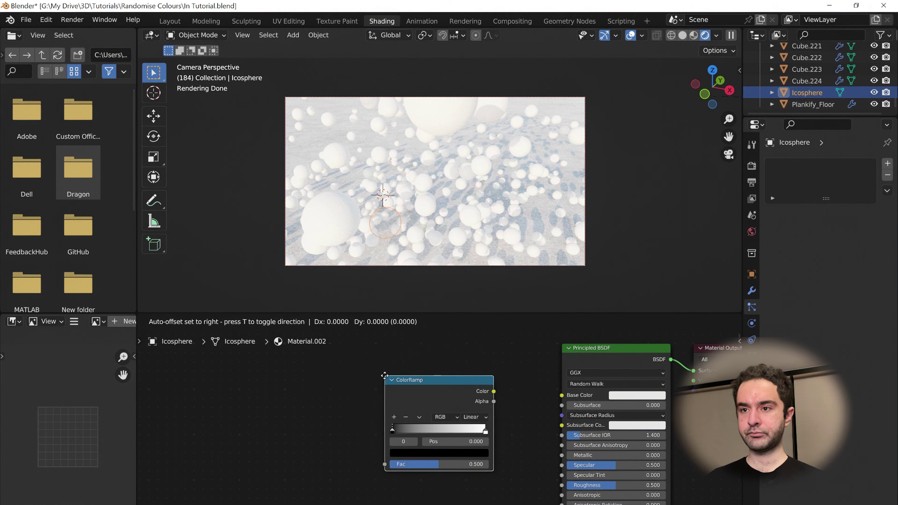
pyautogui.click(385, 375)
pyautogui.click(446, 416)
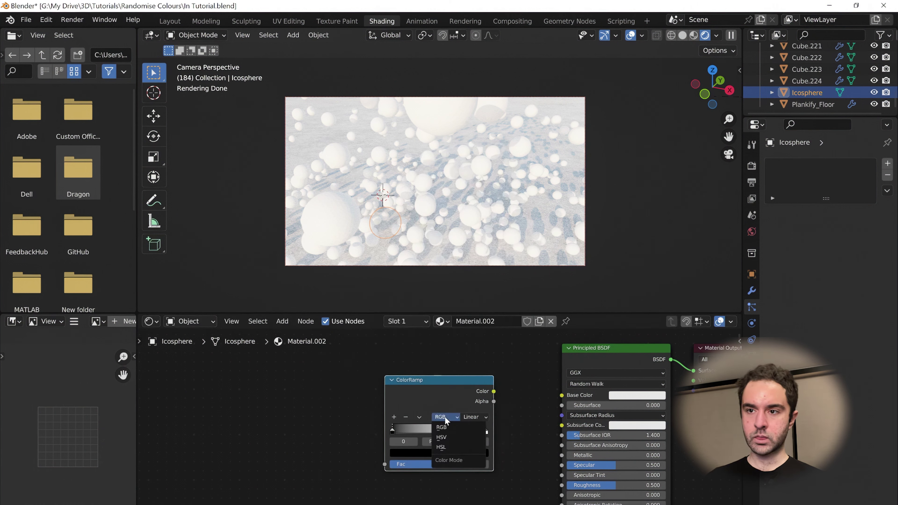
pyautogui.click(455, 443)
pyautogui.click(474, 417)
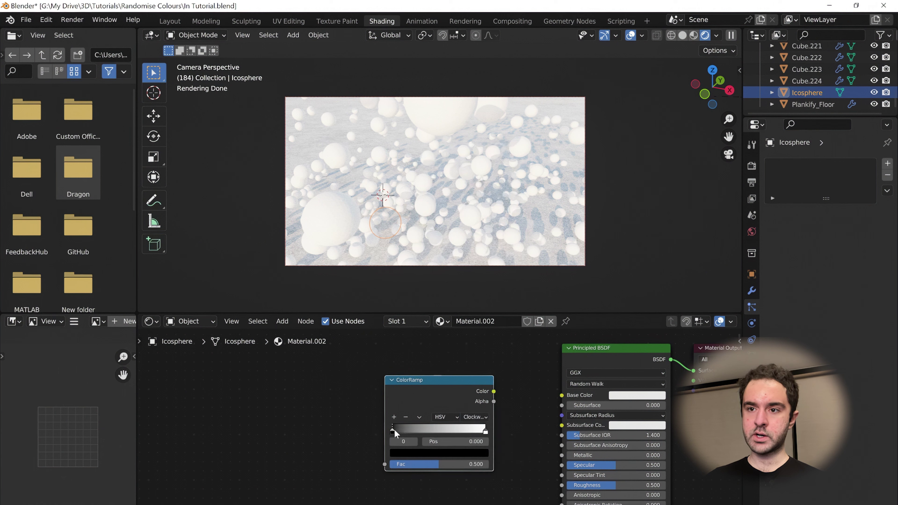
# Make both ramp stops full red: hue 0.001, saturation 1, value 1
pyautogui.click(481, 454)
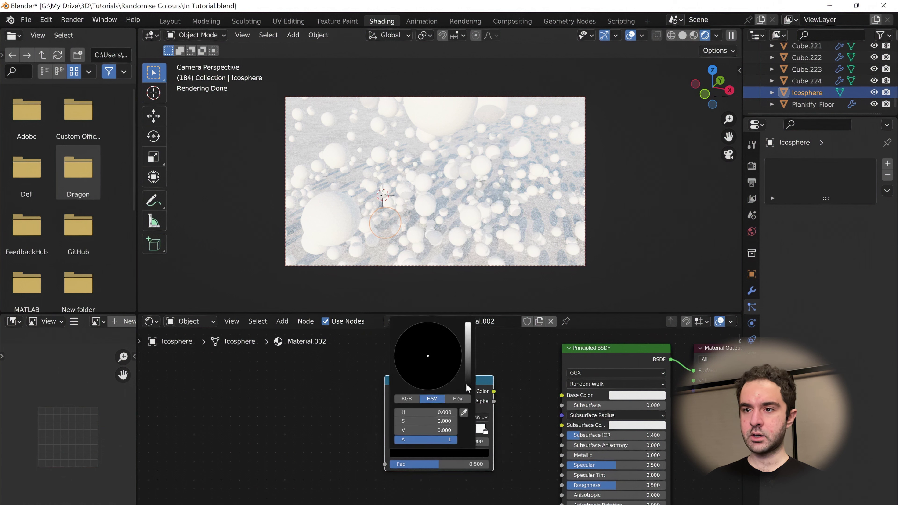
pyautogui.moveTo(468, 387); pyautogui.dragTo(468, 323)
pyautogui.moveTo(422, 421); pyautogui.dragTo(459, 424)
pyautogui.click(418, 414)
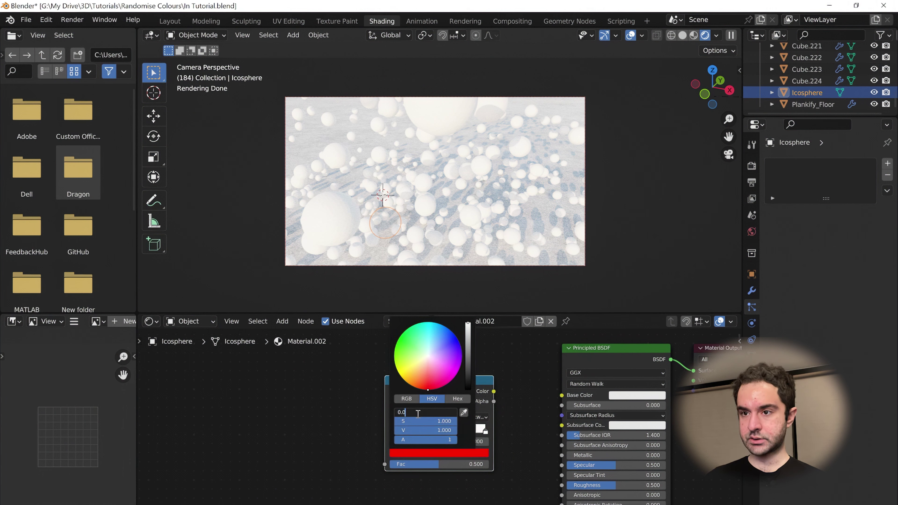
pyautogui.write('.001')
pyautogui.press('Return')
pyautogui.click(485, 430)
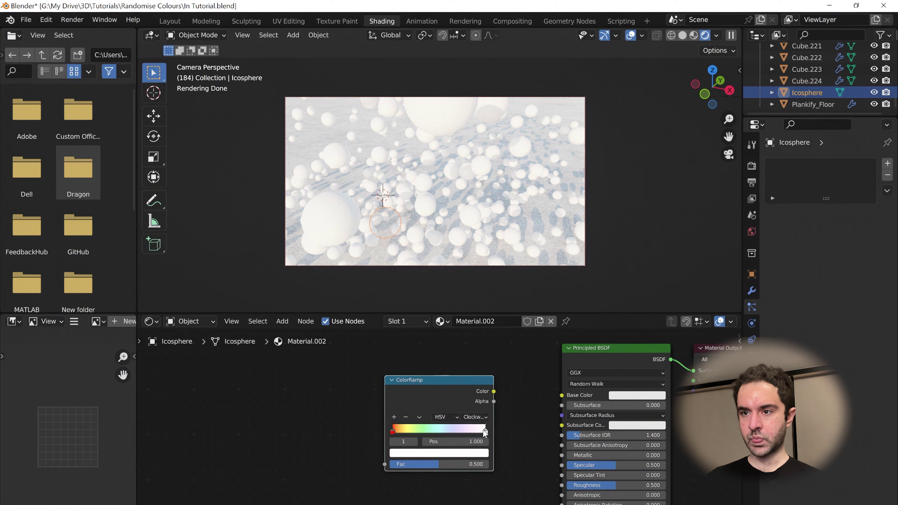
pyautogui.click(485, 456)
pyautogui.moveTo(409, 422); pyautogui.dragTo(502, 412)
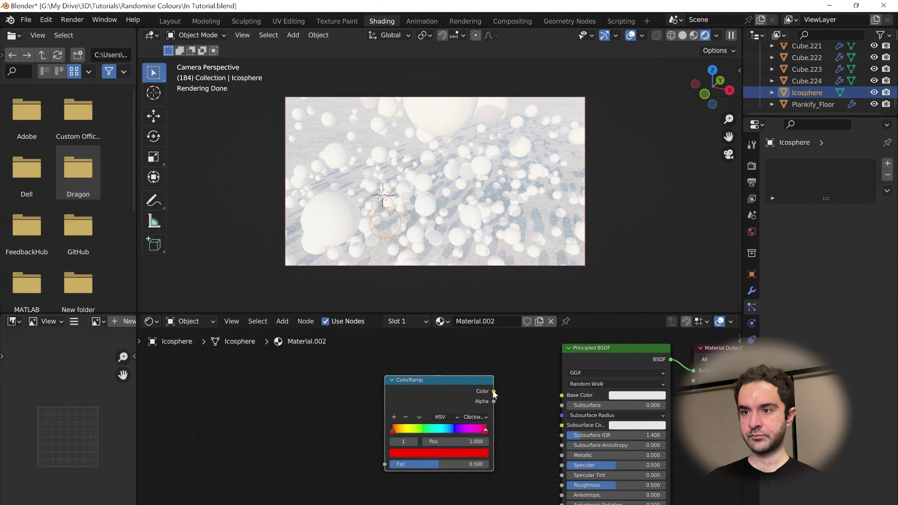
# Connect the ColorRamp's Color output to the Principled BSDF Base Color
pyautogui.moveTo(494, 391); pyautogui.dragTo(564, 396)
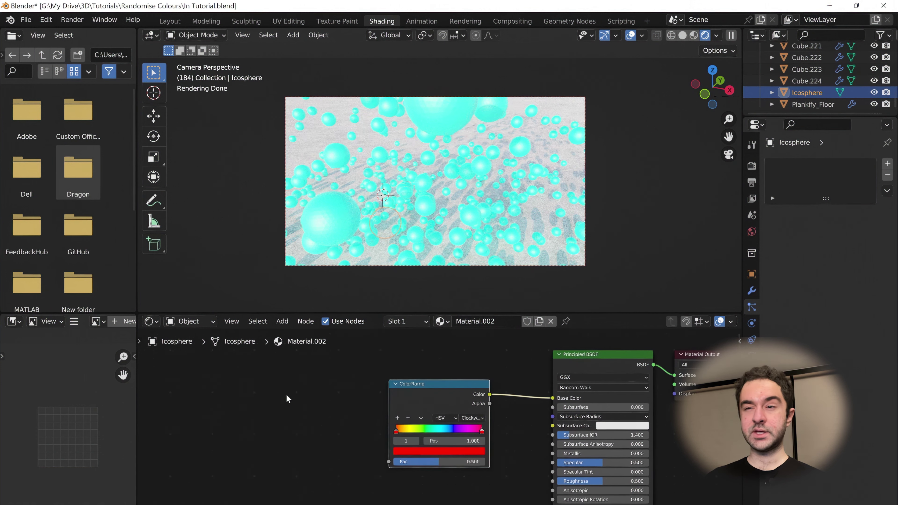
pyautogui.scroll(-1, 283, 399)
pyautogui.moveTo(280, 400); pyautogui.dragTo(315, 403, button='middle')
# Add a Particle Info node and wire its Random output into the ColorRamp Fac
pyautogui.hotkey('shift', 'a')
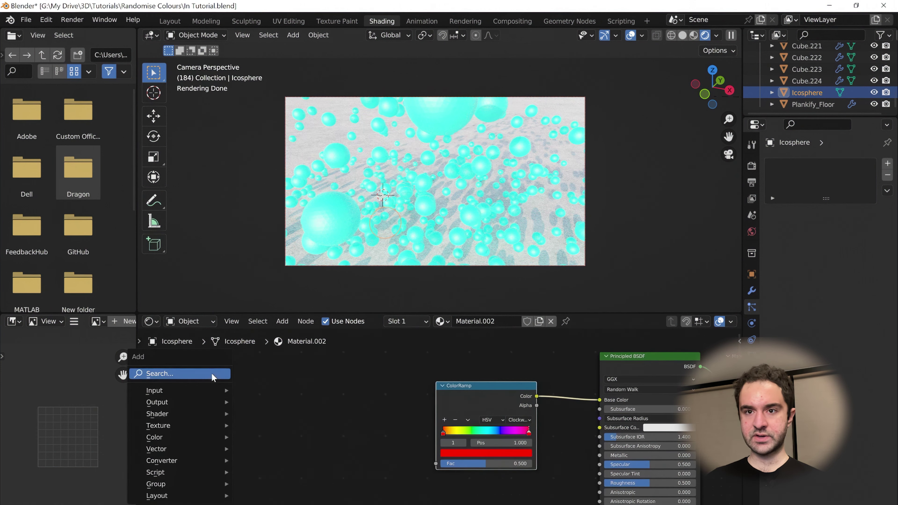
pyautogui.moveTo(213, 390)
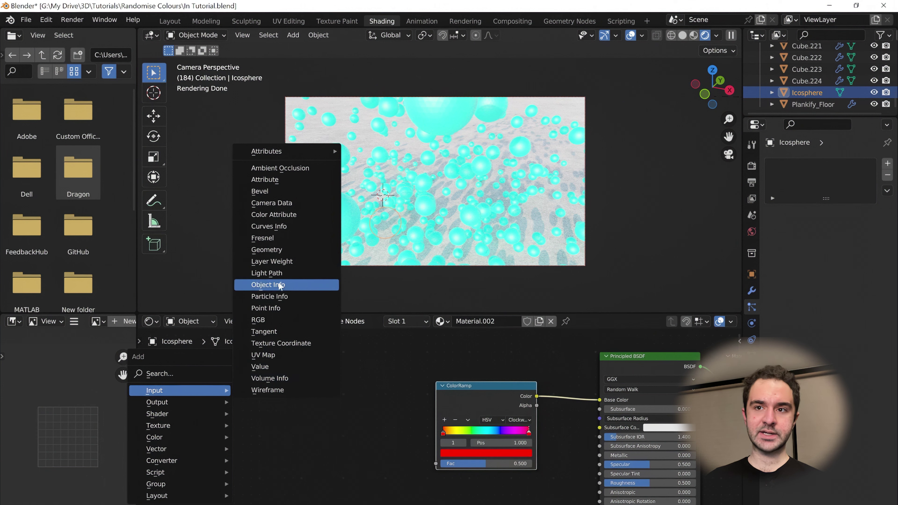
pyautogui.click(279, 296)
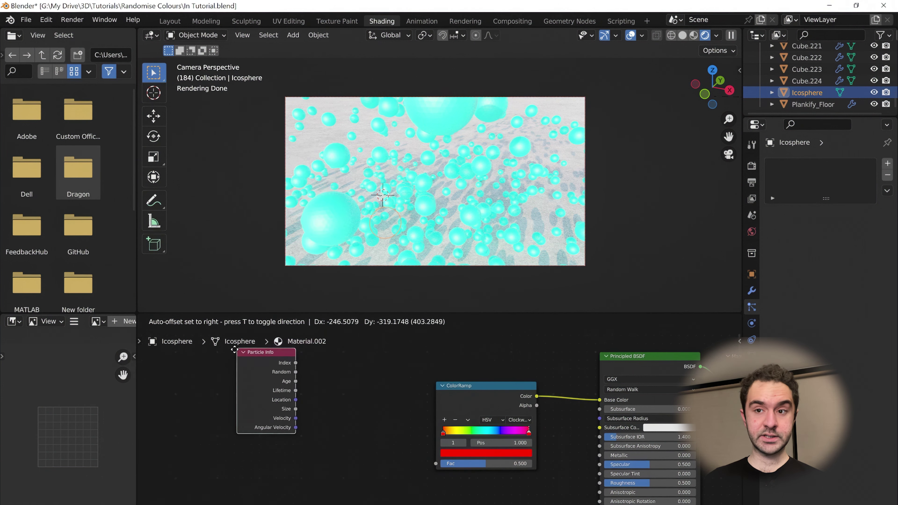
pyautogui.click(217, 359)
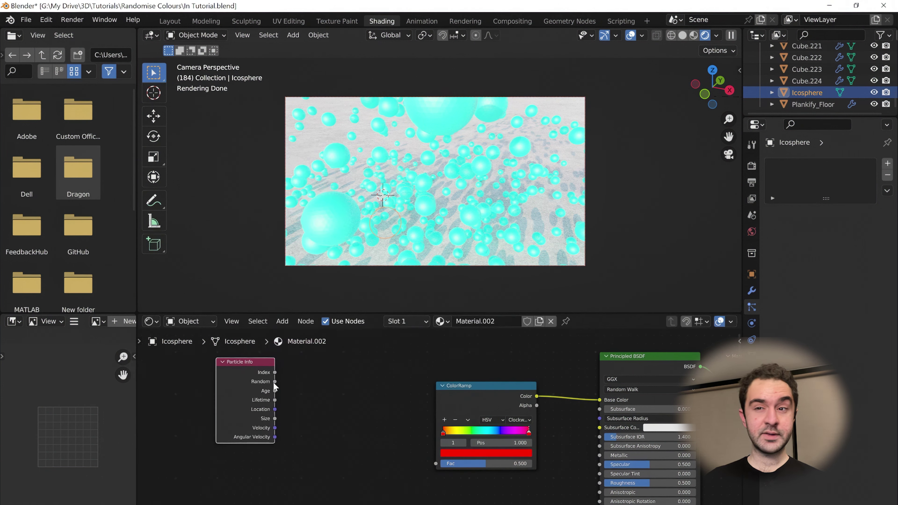
pyautogui.moveTo(275, 382); pyautogui.dragTo(437, 462)
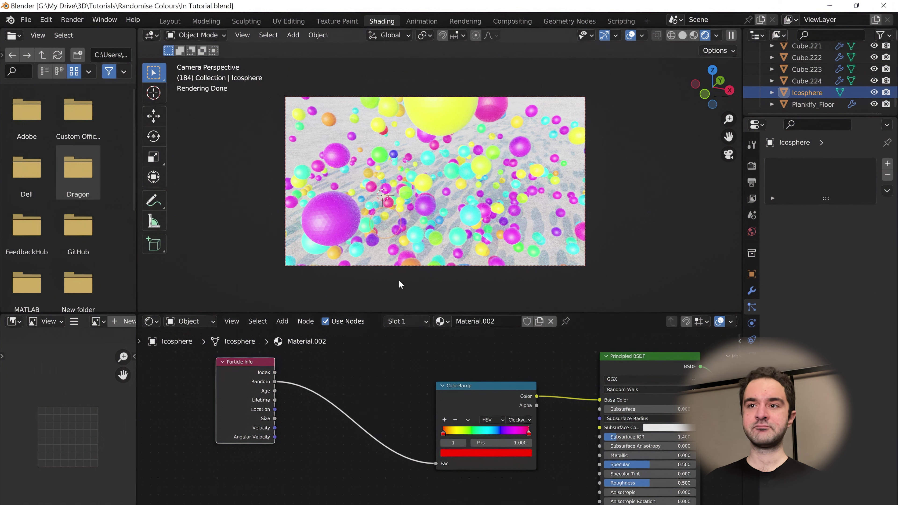
# Apply Shade Smooth to the spheres from the viewport's object context menu
pyautogui.rightClick(444, 132)
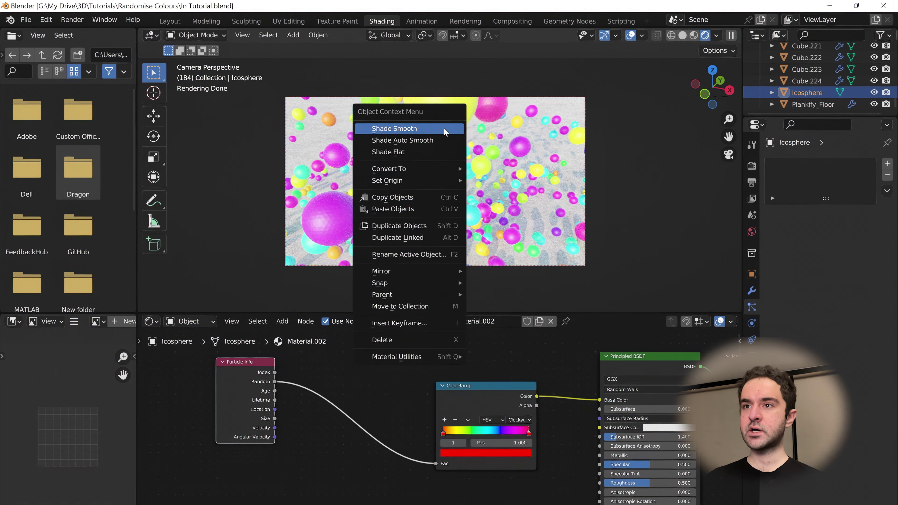
pyautogui.click(444, 128)
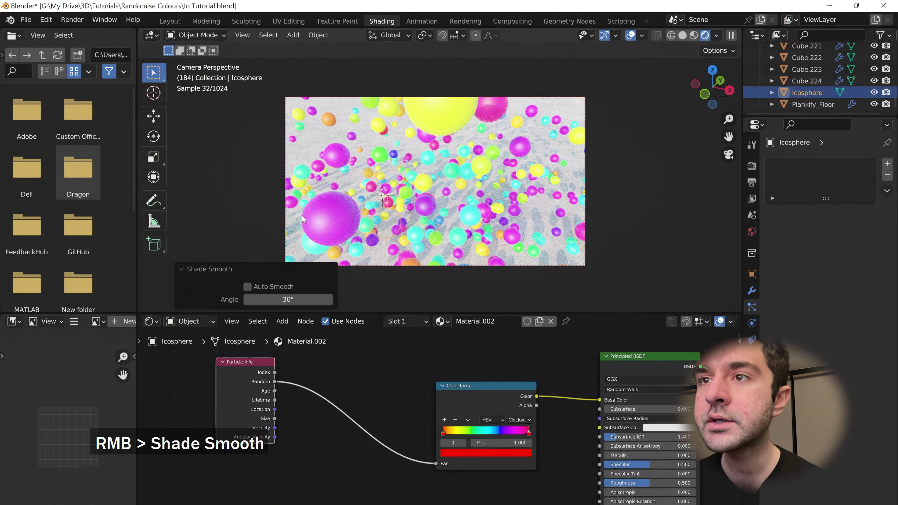
pyautogui.scroll(1, 462, 410)
pyautogui.moveTo(498, 411); pyautogui.dragTo(476, 409, button='middle')
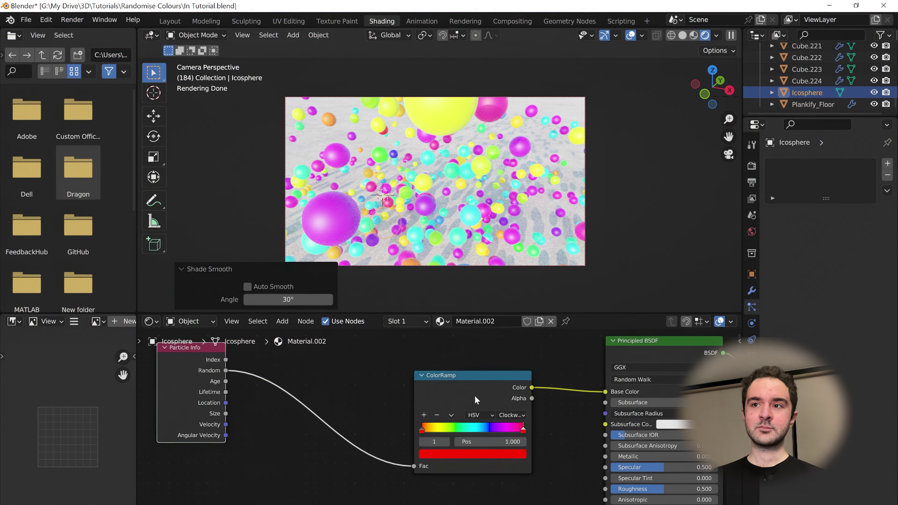